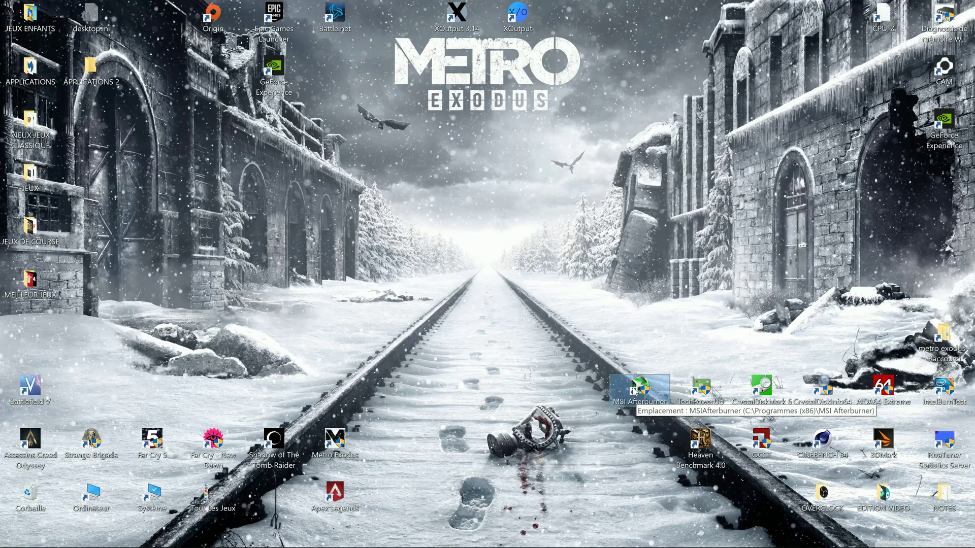
mouse_move(225, 544)
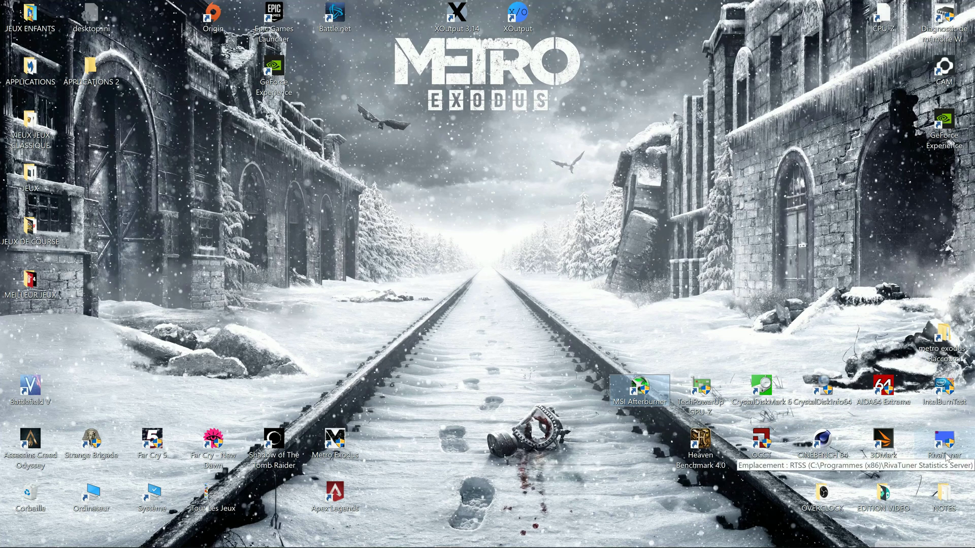
double_click(642, 390)
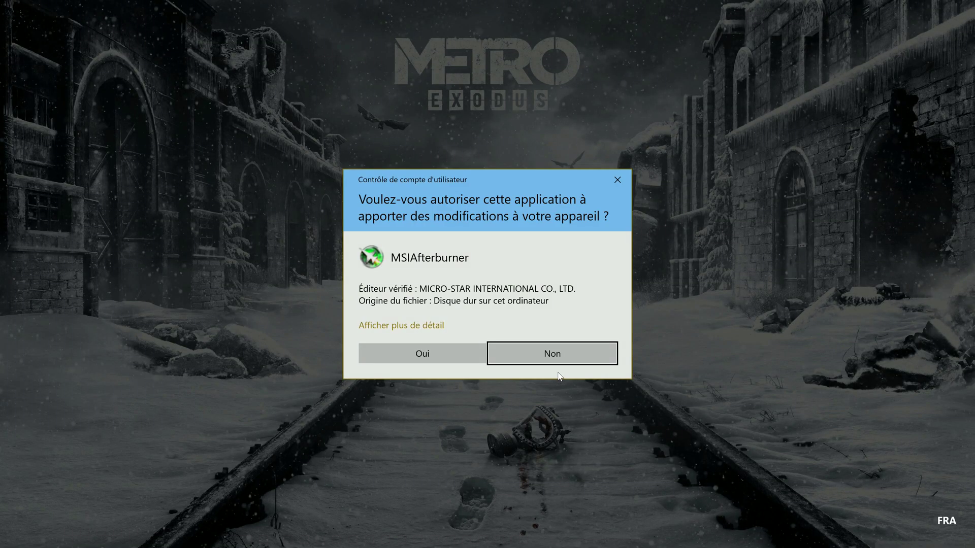
click(541, 355)
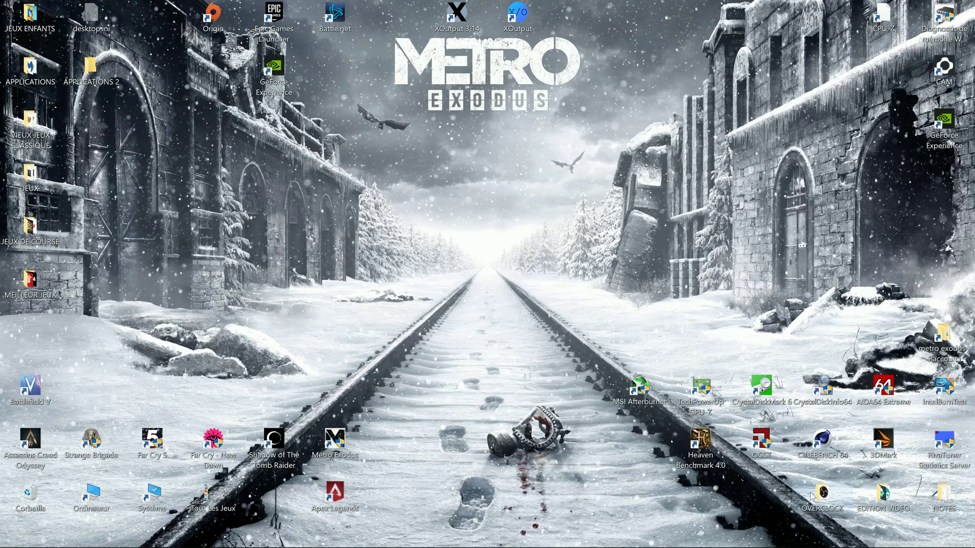
Bring up the MSI Afterburner instance already running in the background and open its properties.
click(922, 538)
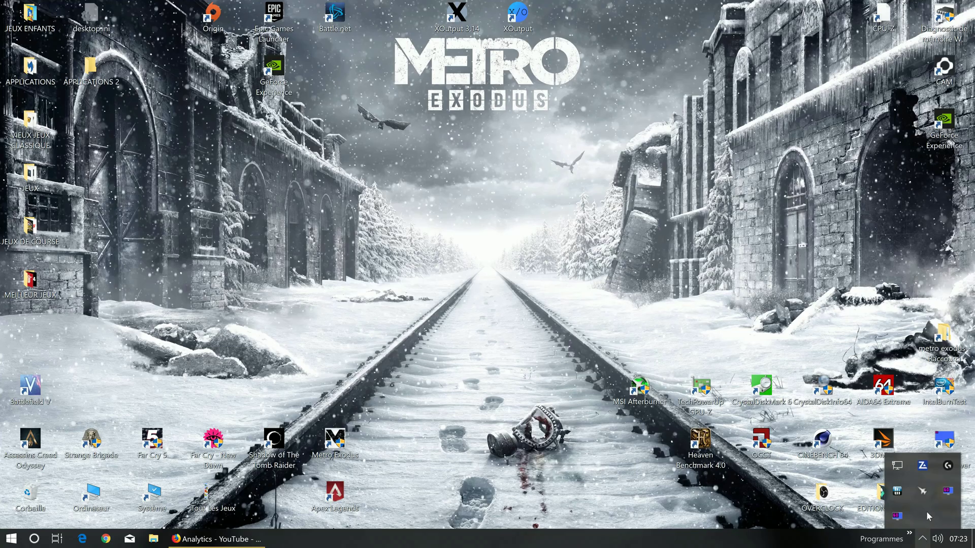
click(923, 491)
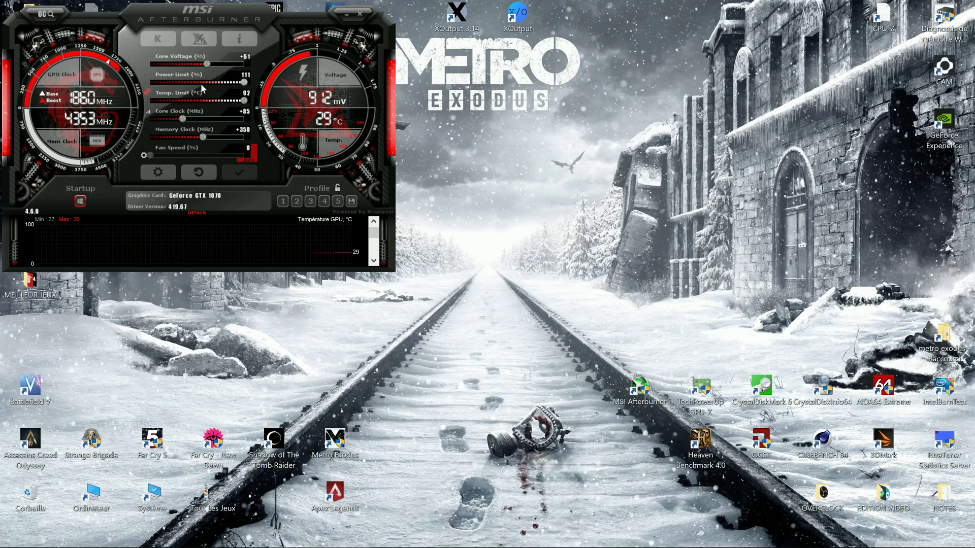
click(158, 172)
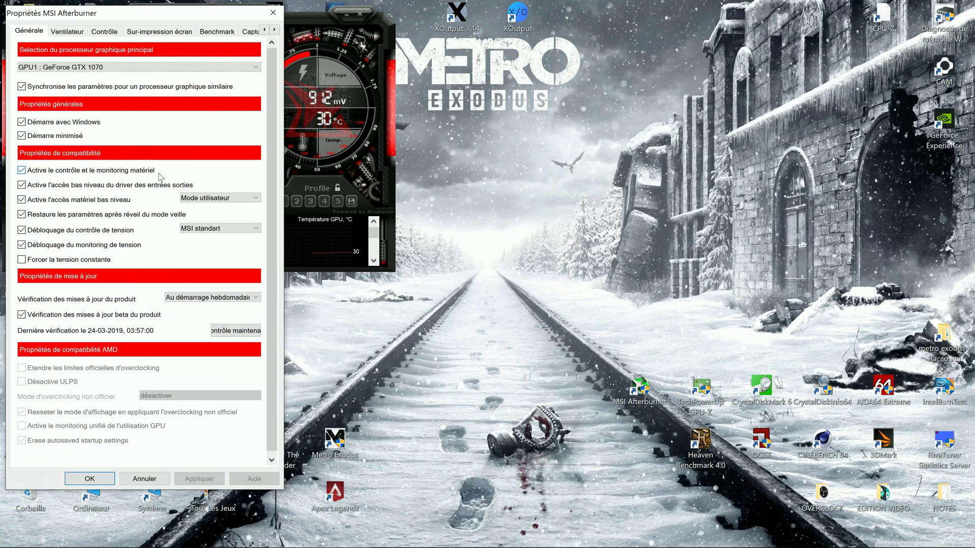
Show the hardware monitoring (Contrôle) properties and place the dialog beside the main Afterburner window.
click(167, 32)
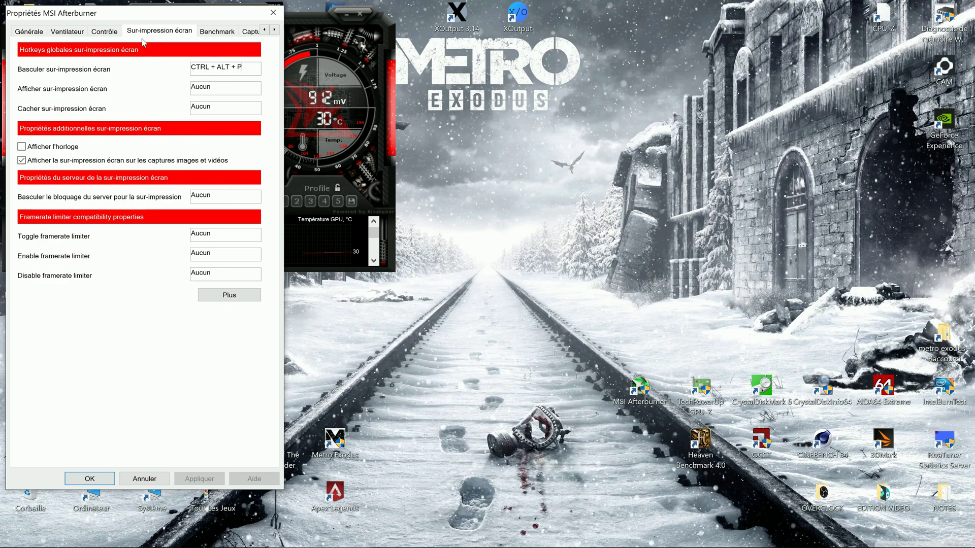
click(111, 32)
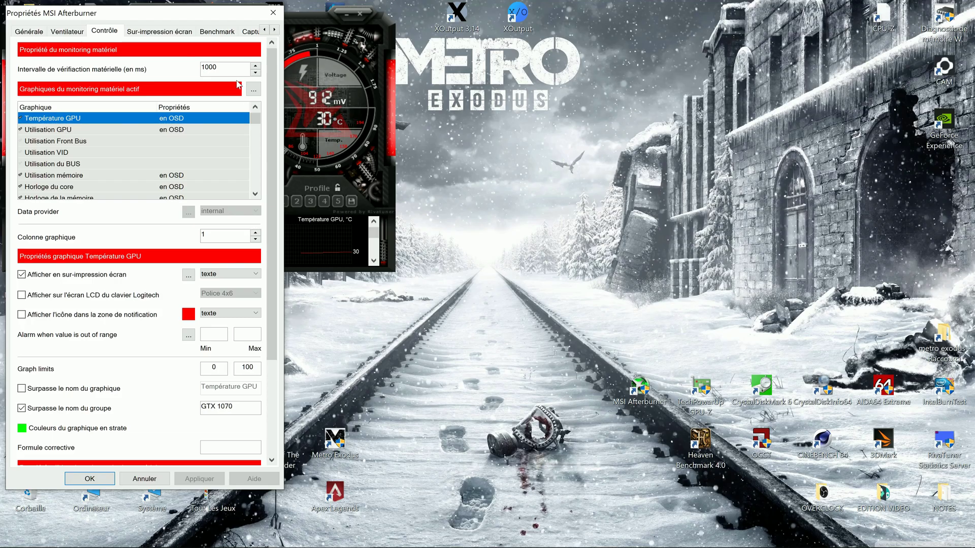
drag(182, 11, 576, 6)
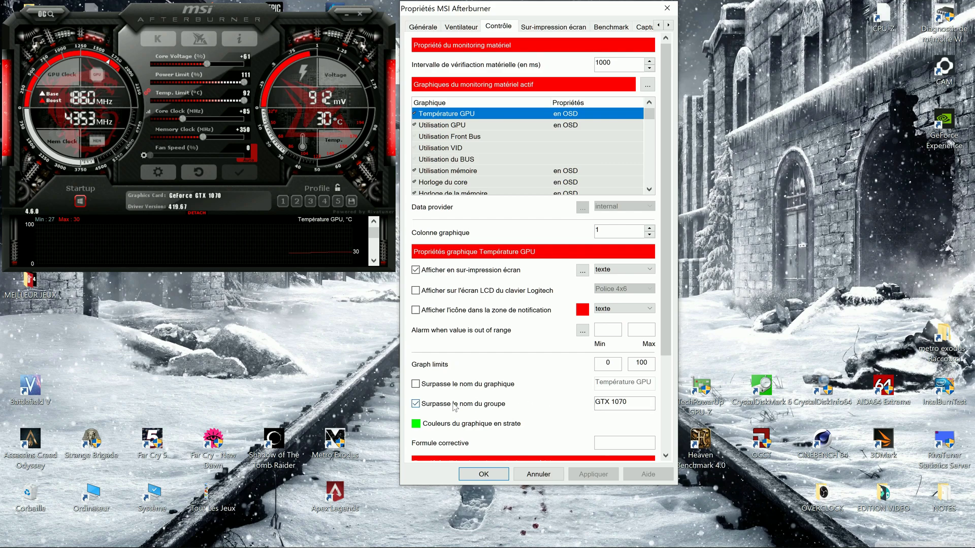
Copy the group name GTX 1070 from the Utilisation GPU graph's properties.
click(616, 403)
click(464, 127)
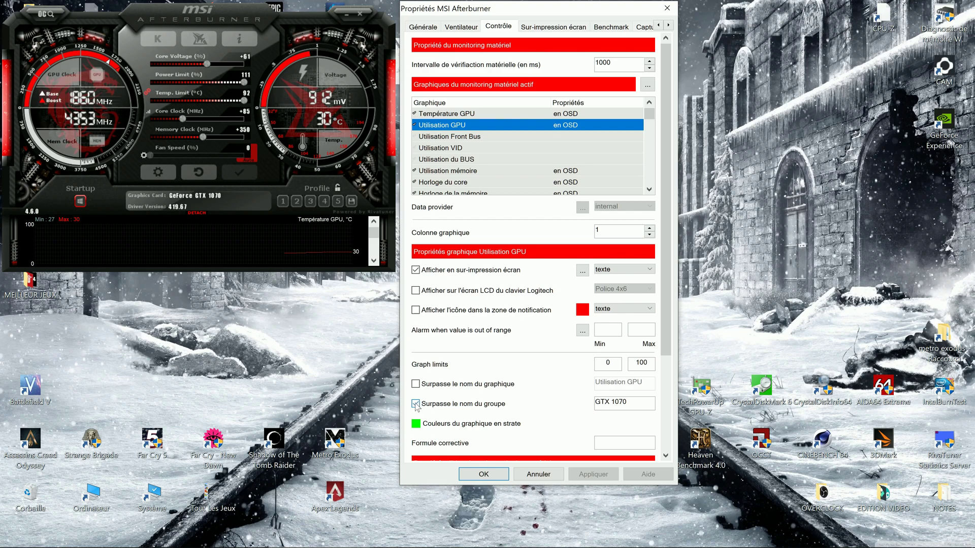
drag(628, 402, 591, 406)
right_click(612, 401)
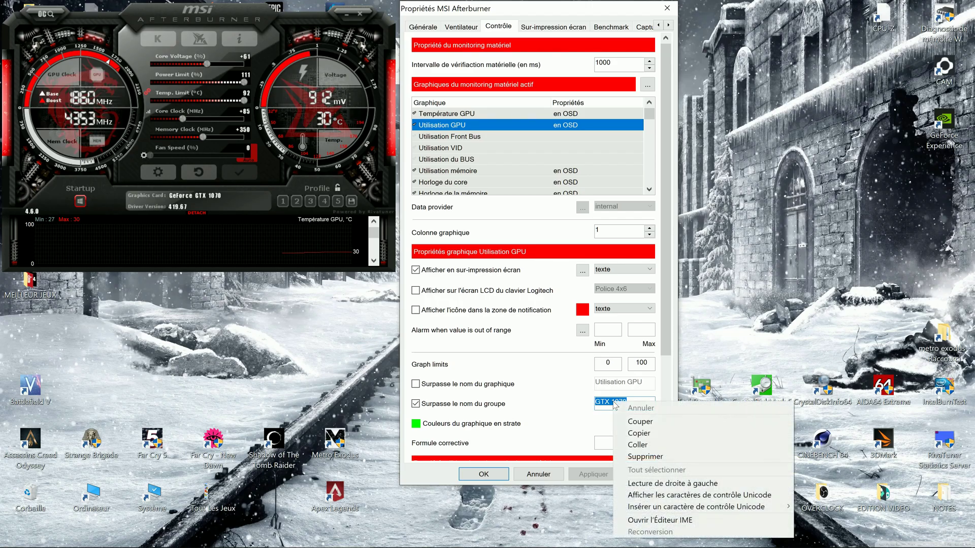
click(640, 431)
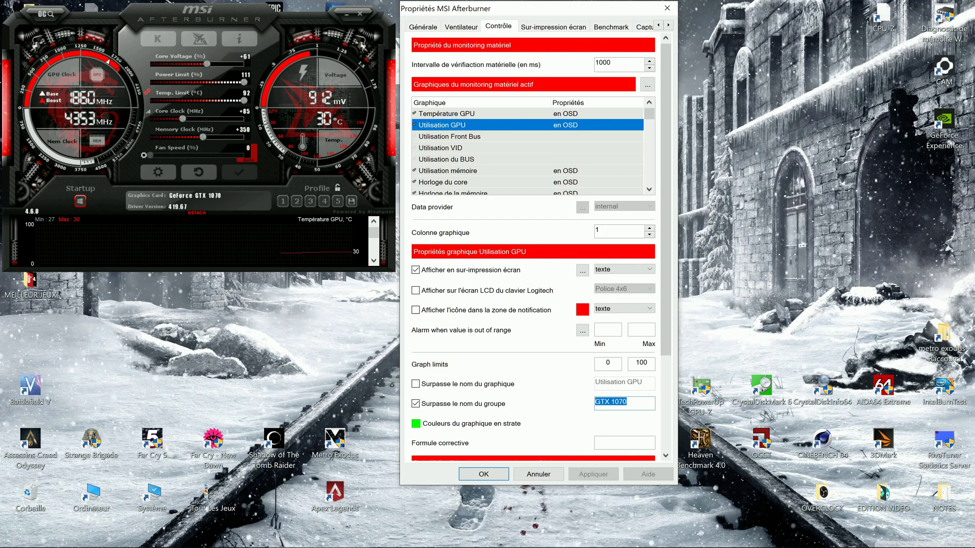
Enable the group name override for the Utilisation mémoire graph and set its group name to GTX 1070.
click(453, 138)
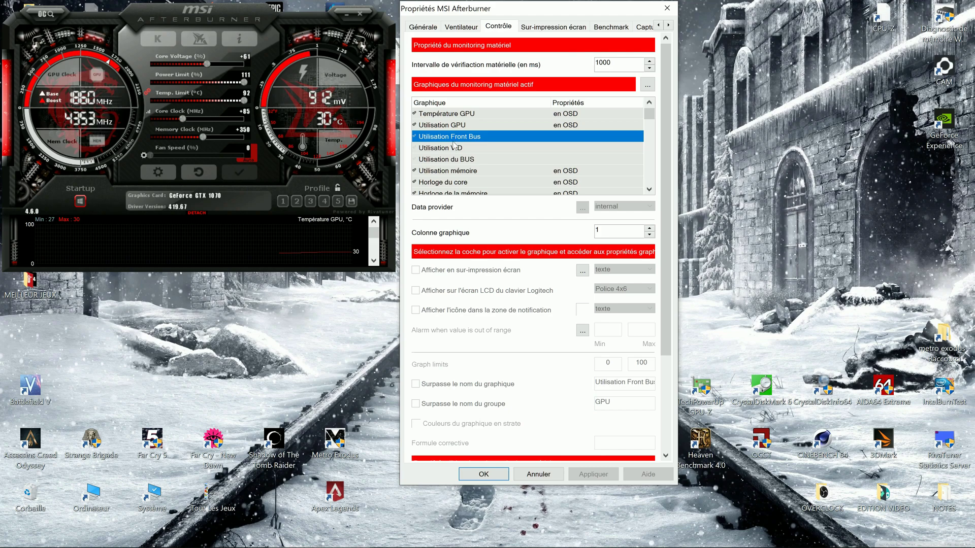
click(448, 174)
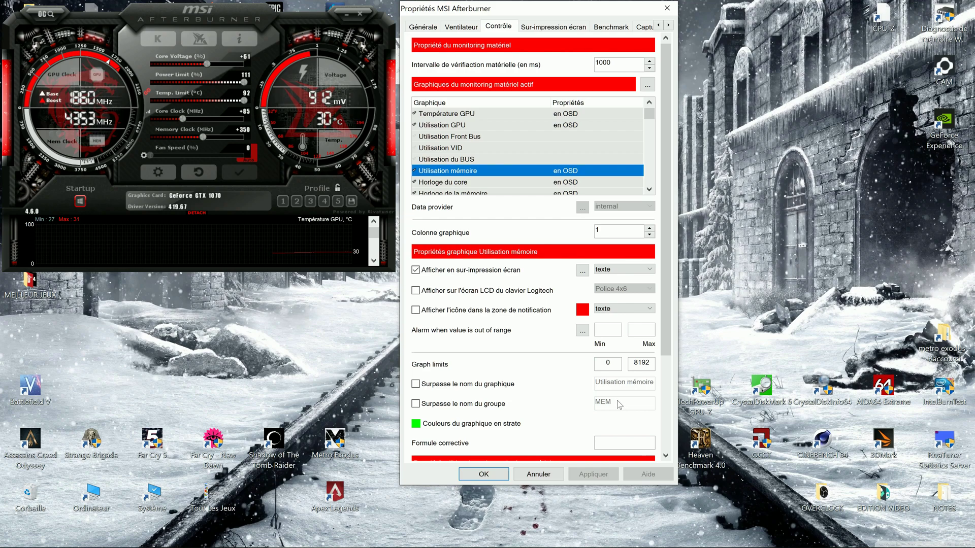
click(415, 404)
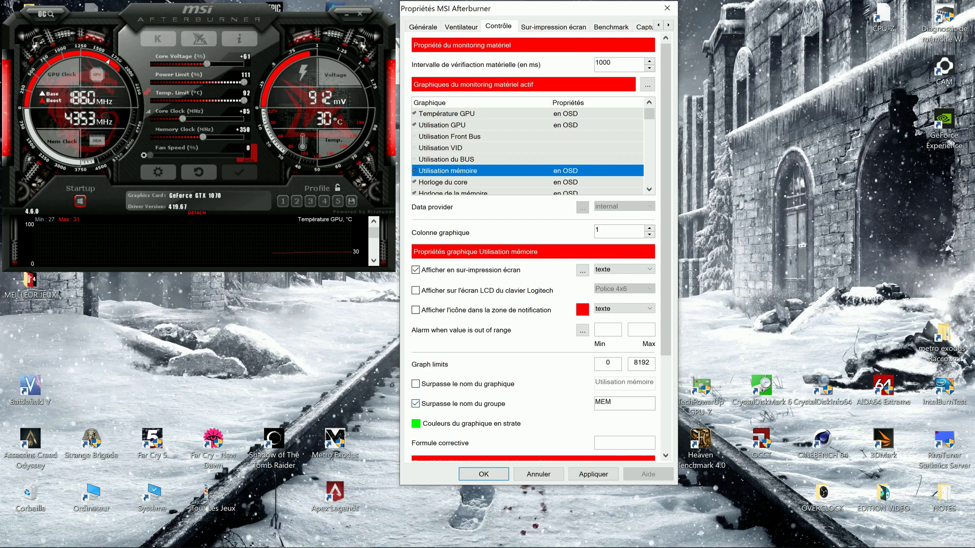
drag(615, 402, 596, 403)
text(GTX 1070)
Review the on-screen display and group name settings of the Horloge du core, Horloge de la mémoire and Utilisation mémoire graphs.
click(462, 182)
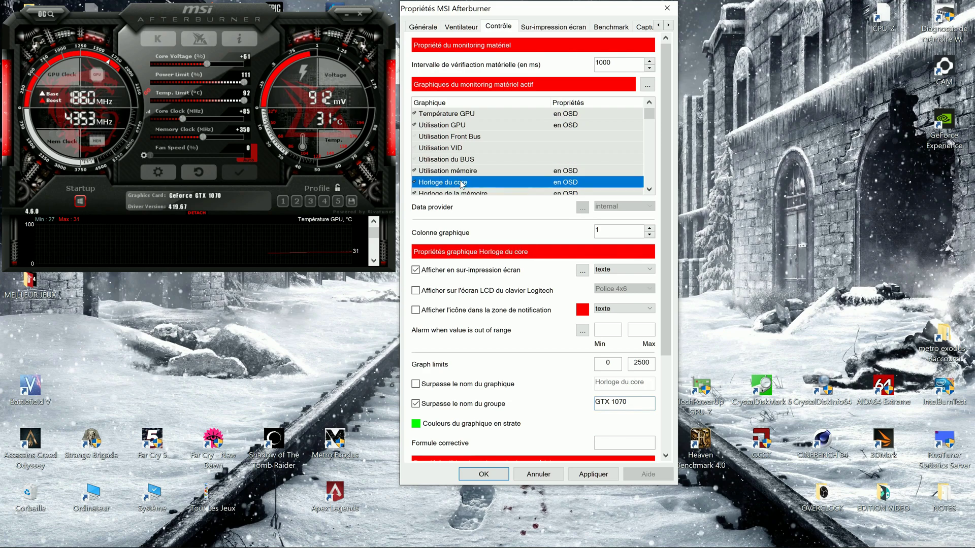
scroll(462, 184, down, 2)
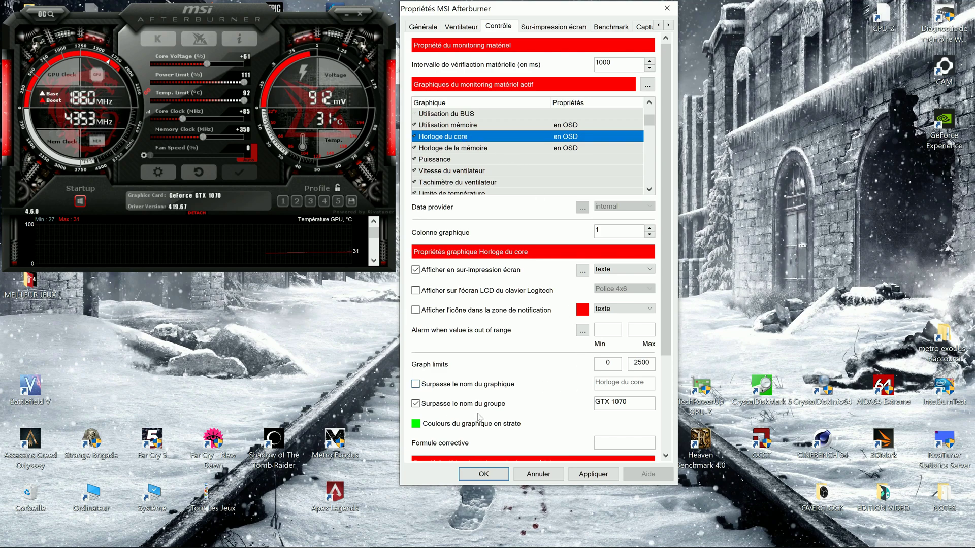
click(458, 148)
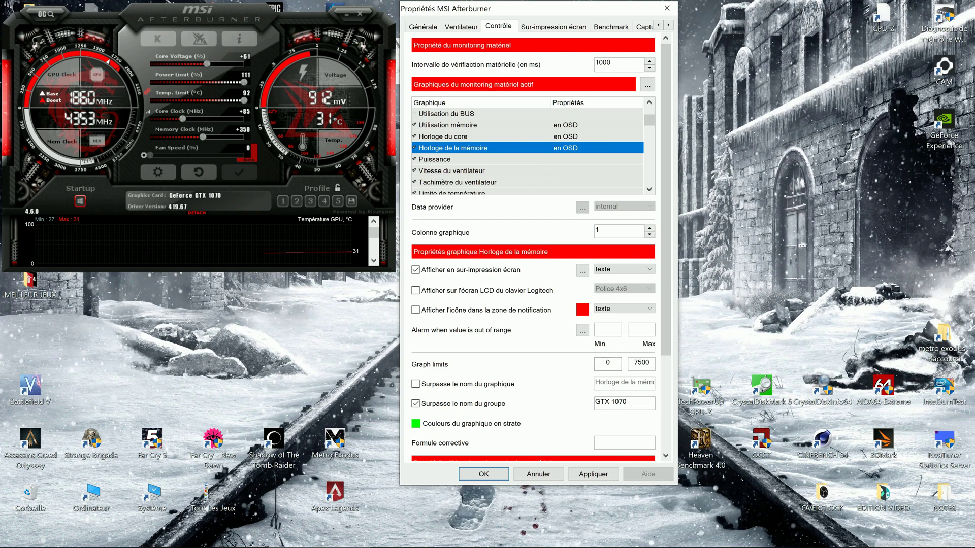
scroll(489, 175, up, 2)
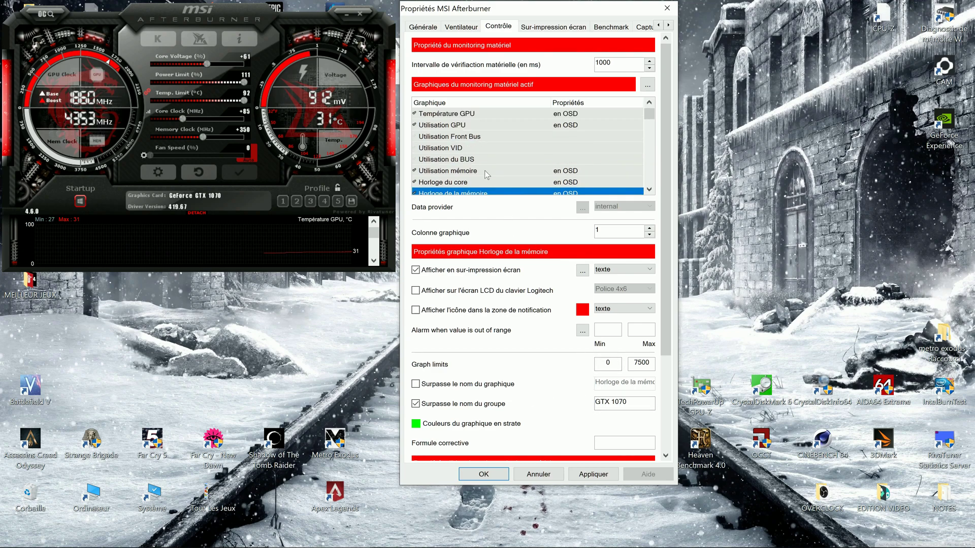
click(456, 172)
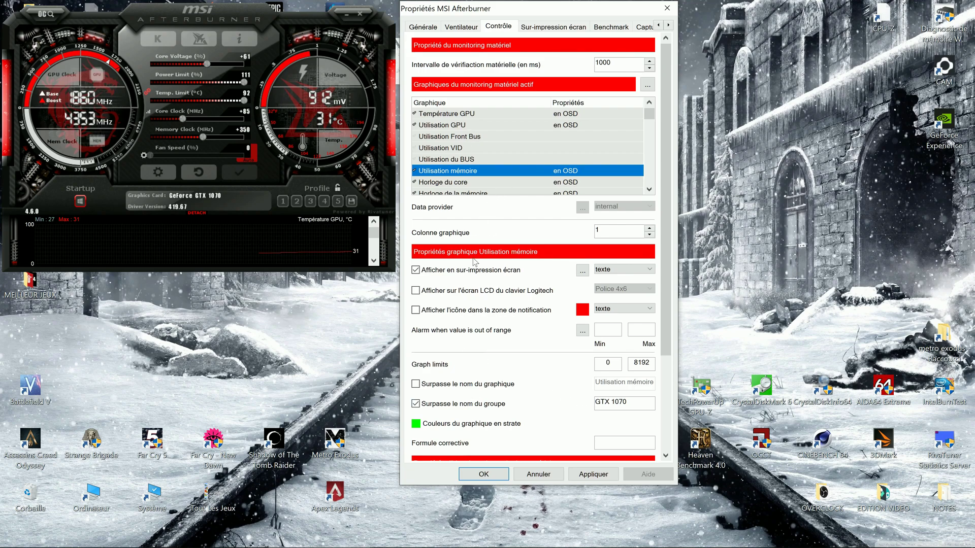
scroll(473, 180, down, 2)
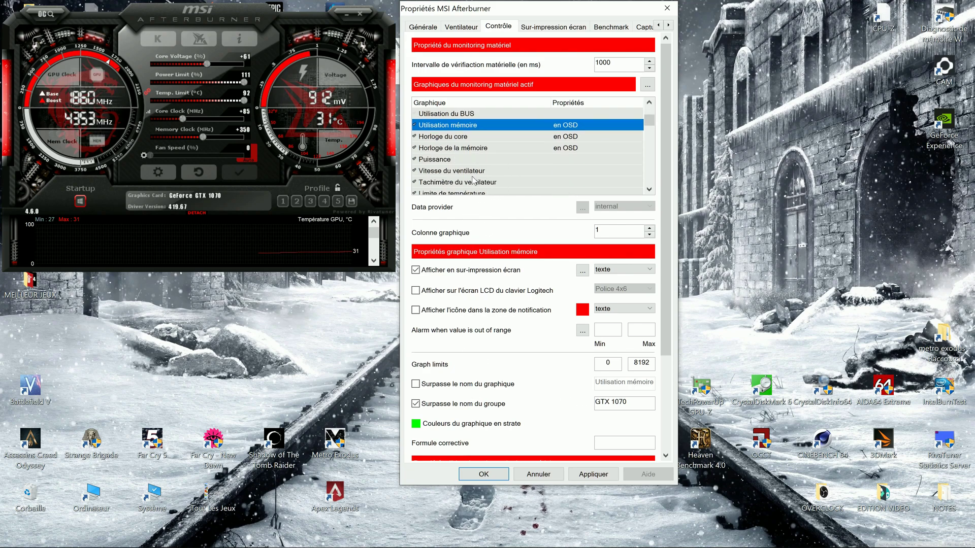
click(458, 149)
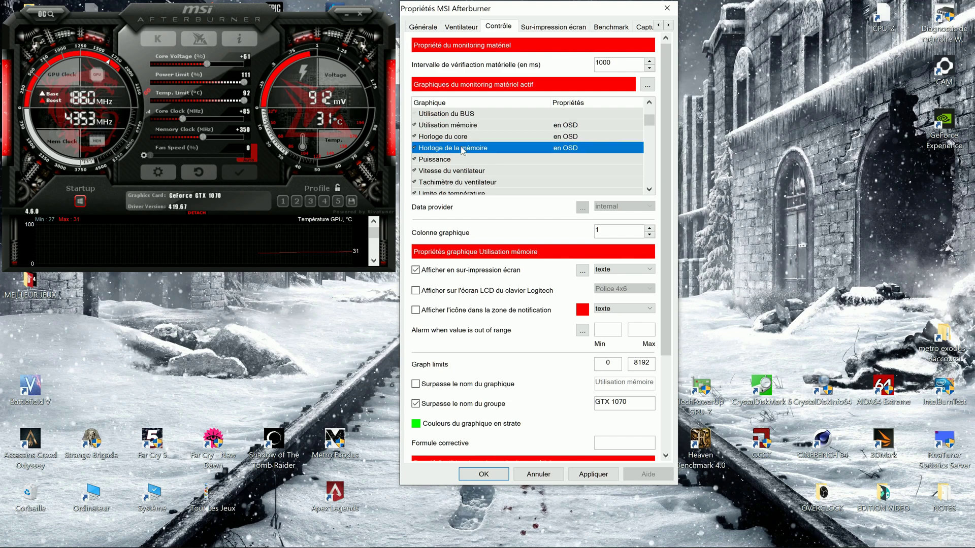
click(457, 137)
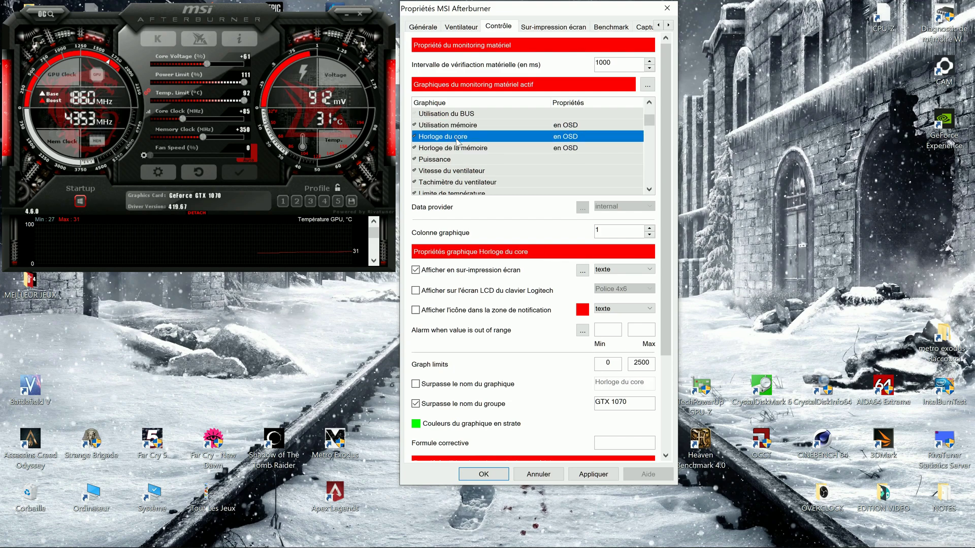
click(462, 148)
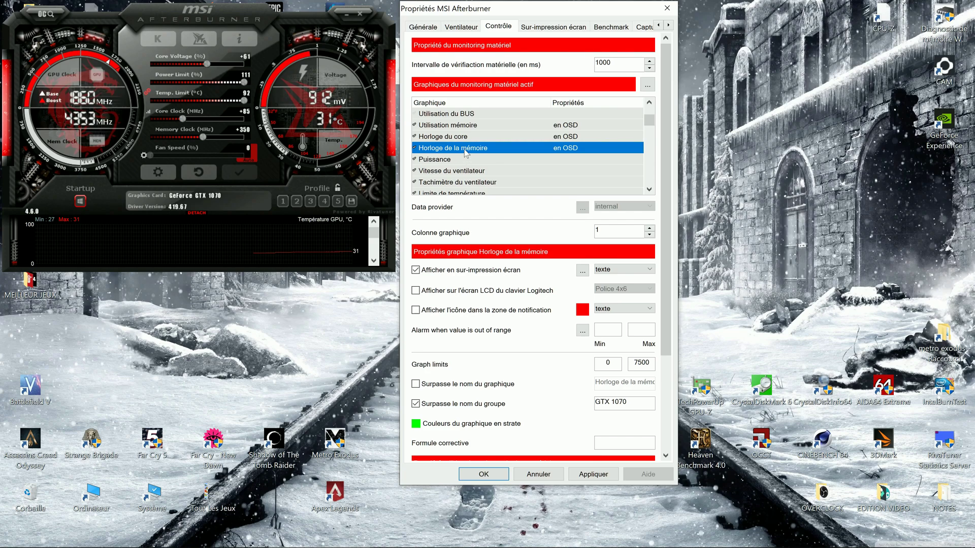
Examine the on-screen display and group name settings of the Température CPU, Utilisation CPU CPU1 and overall Utilisation CPU graphs.
scroll(466, 154, down, 1)
scroll(465, 154, down, 2)
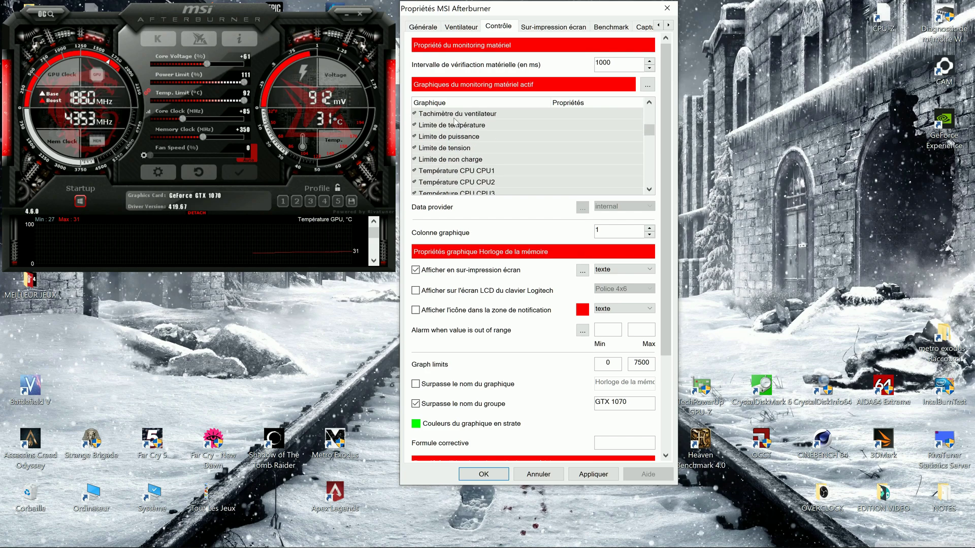
scroll(490, 161, down, 3)
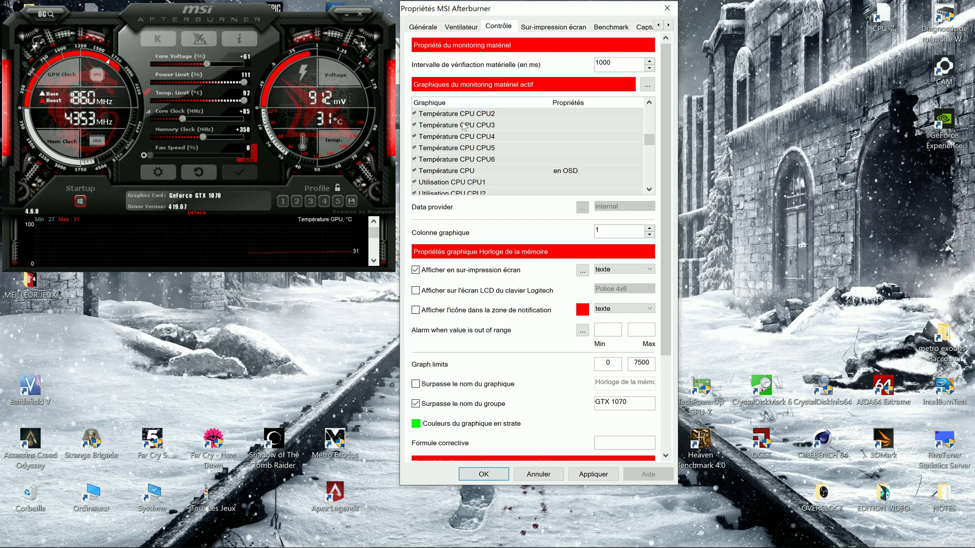
click(449, 174)
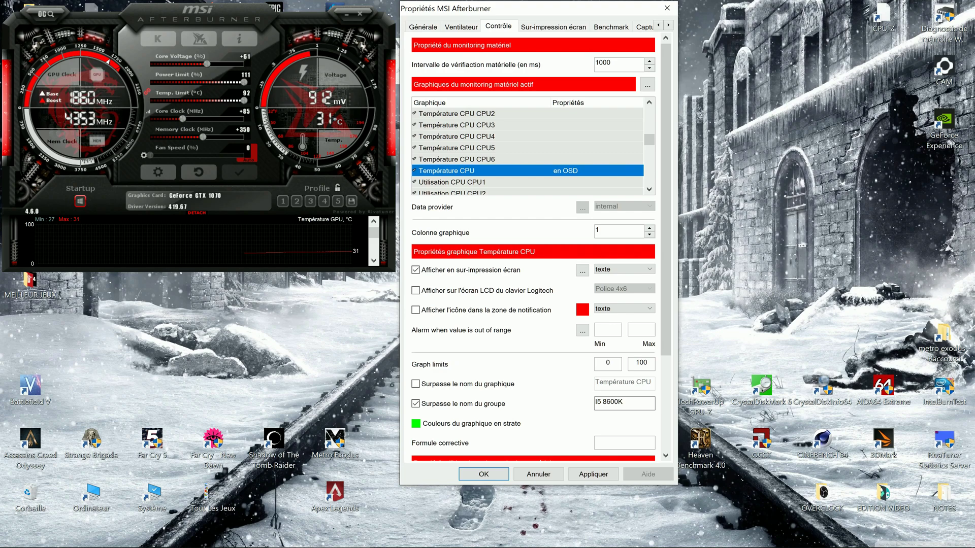
click(466, 182)
scroll(468, 172, down, 1)
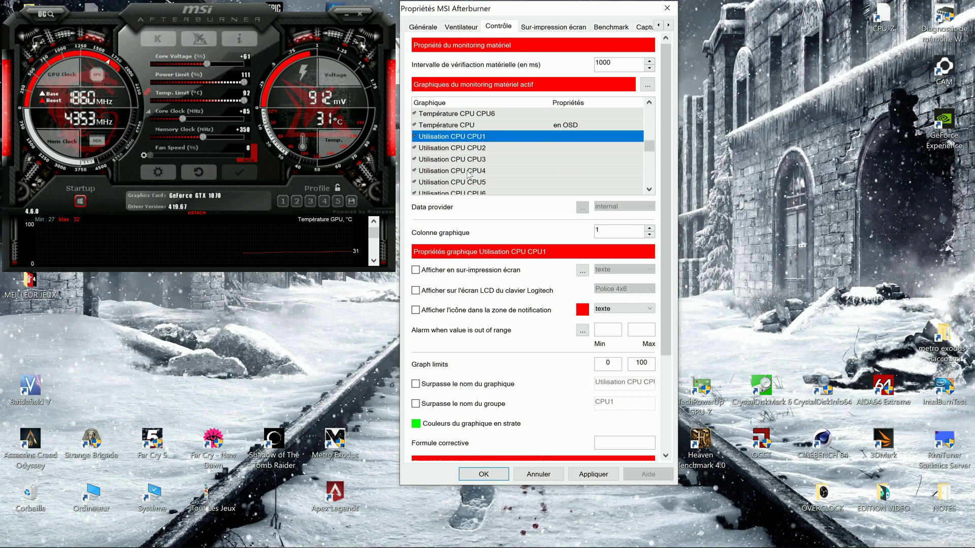
scroll(468, 174, down, 1)
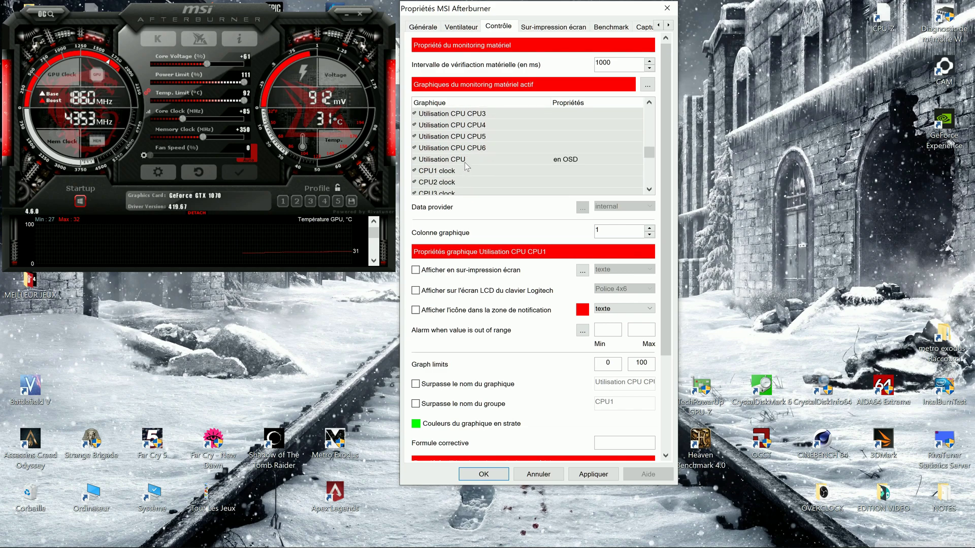
click(466, 160)
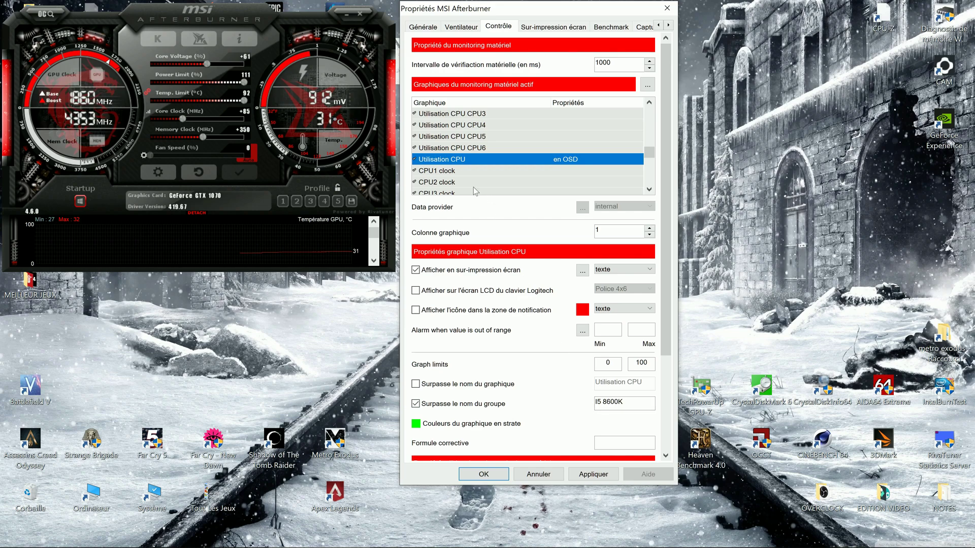
Examine the on-screen display and group name settings of the CPU clock, CPU power, Utilisation RAM and Images par seconde graphs.
scroll(467, 184, down, 2)
scroll(461, 181, down, 1)
click(452, 149)
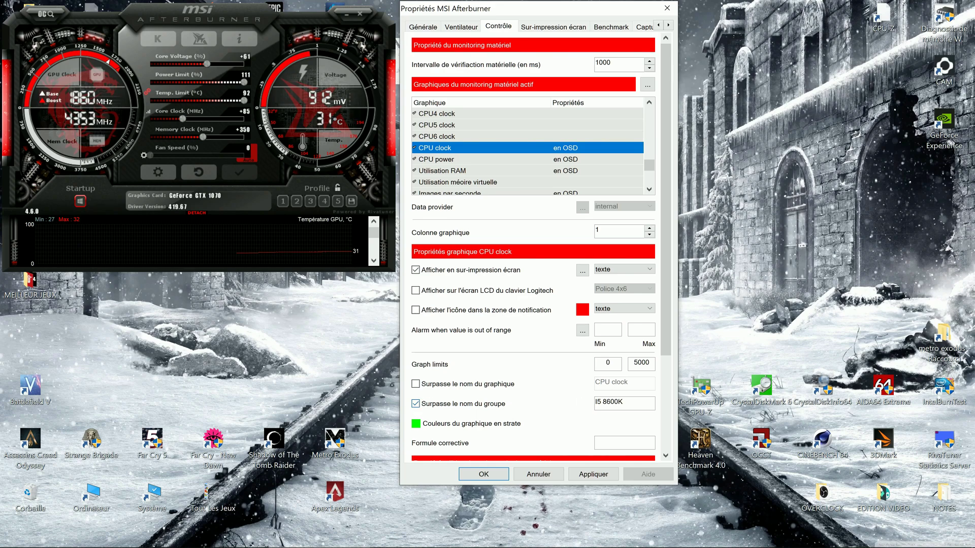
click(443, 161)
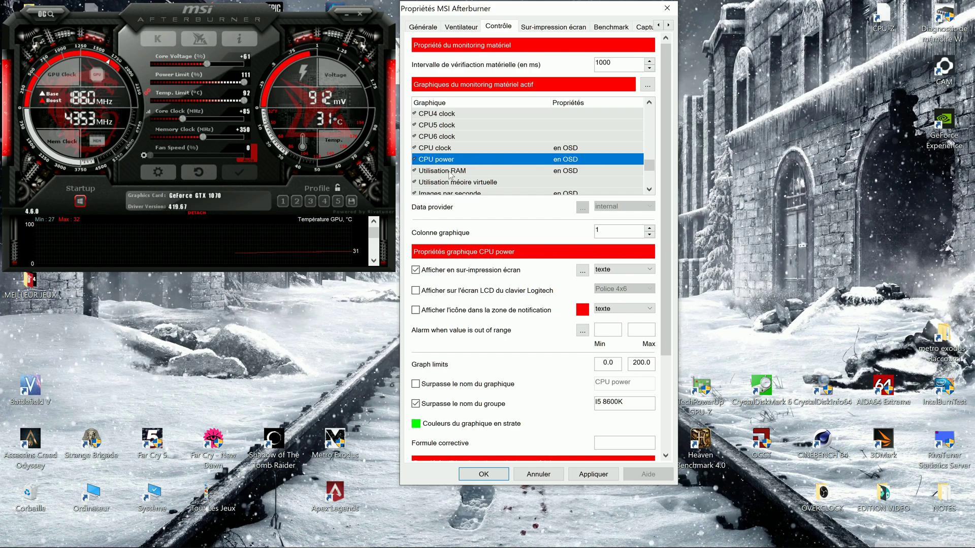
click(450, 172)
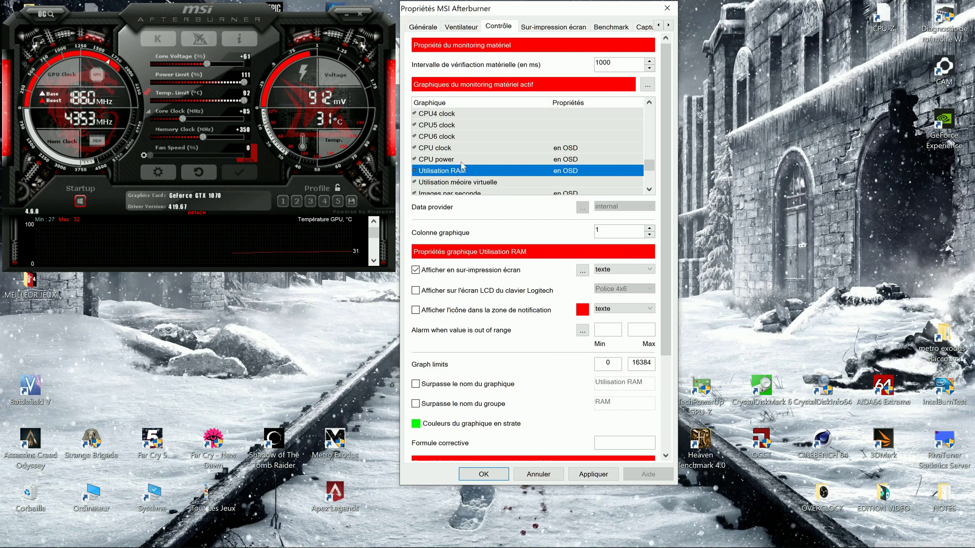
scroll(461, 164, down, 2)
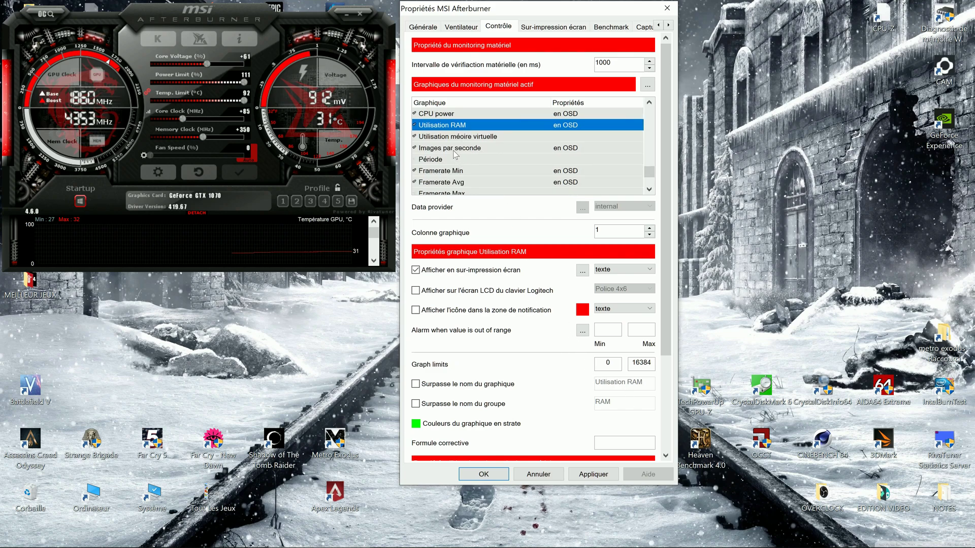
click(454, 148)
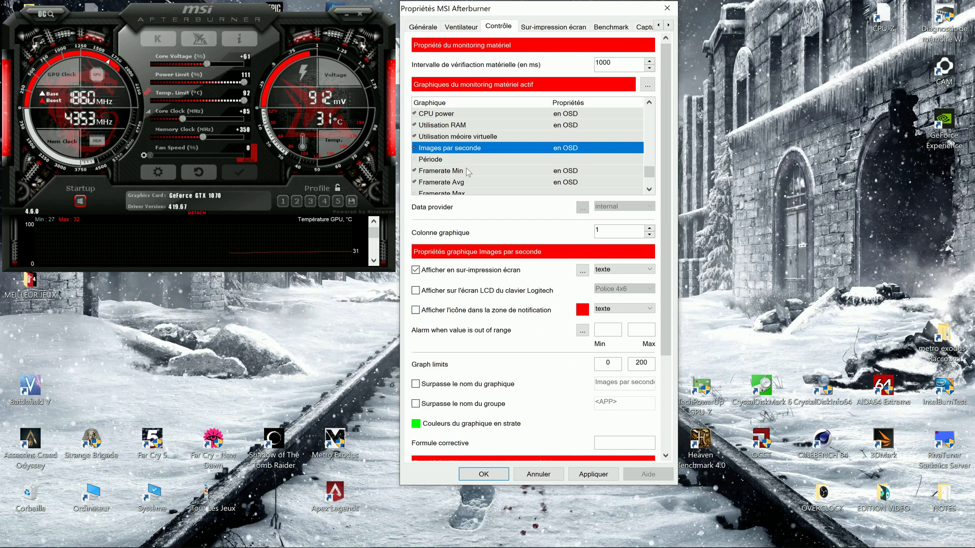
Examine the on-screen display and group name settings of the Framerate Min and Framerate Avg graphs.
scroll(462, 170, down, 1)
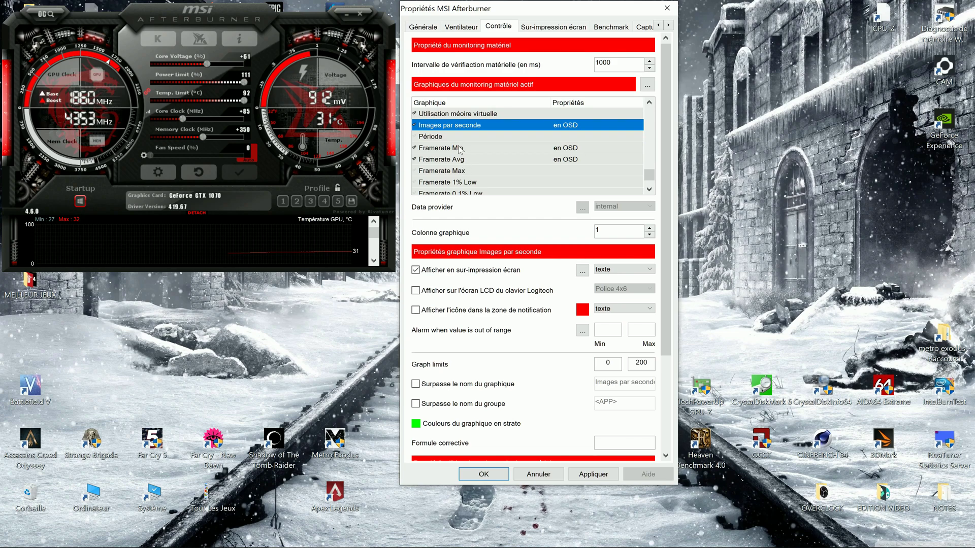
click(460, 148)
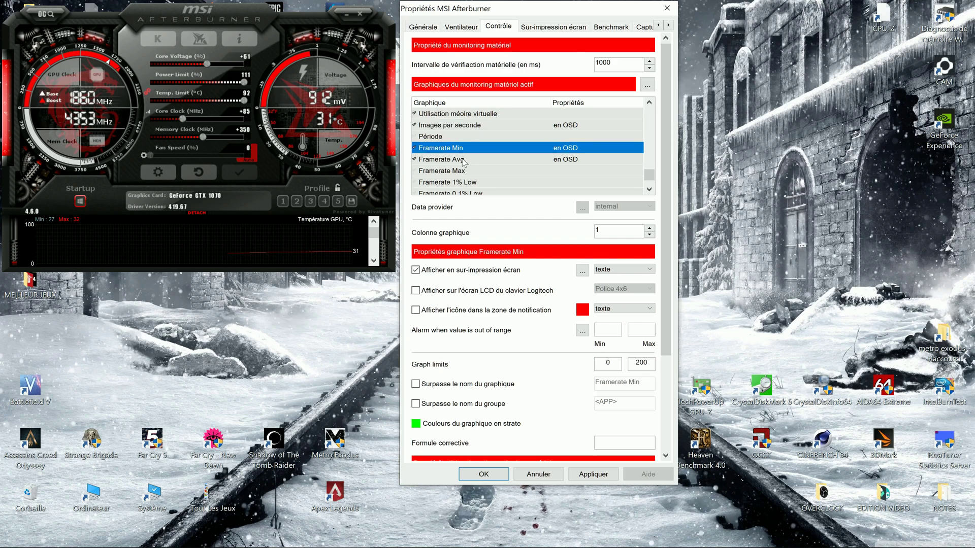
click(462, 160)
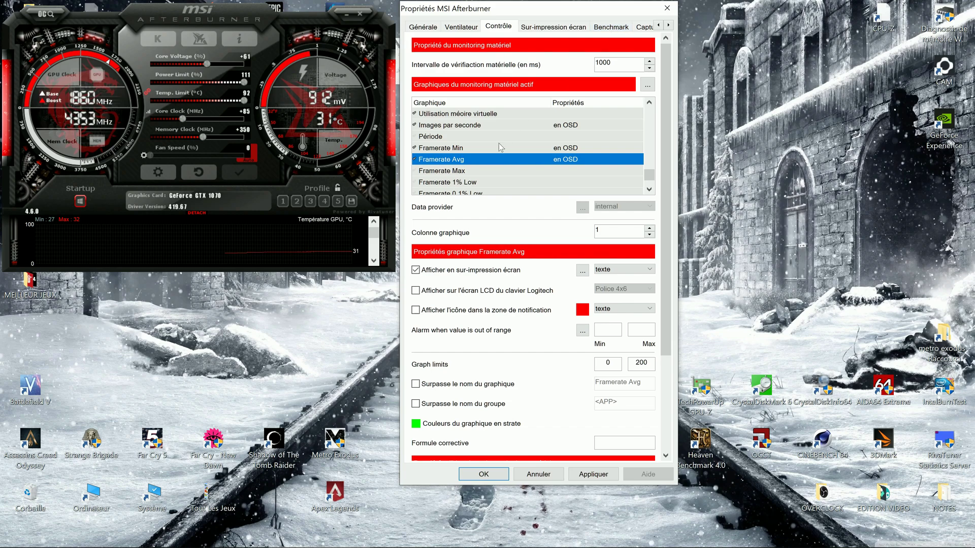
click(459, 152)
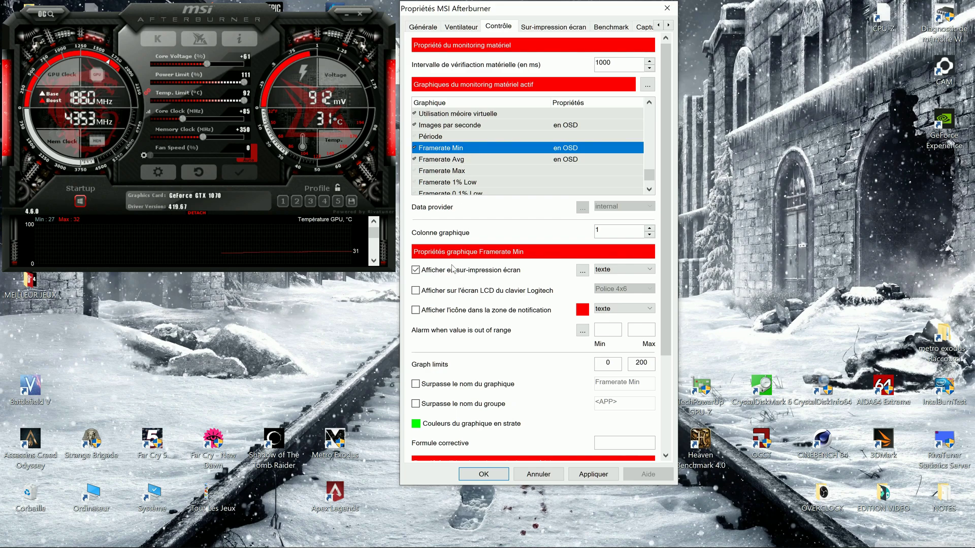
click(462, 160)
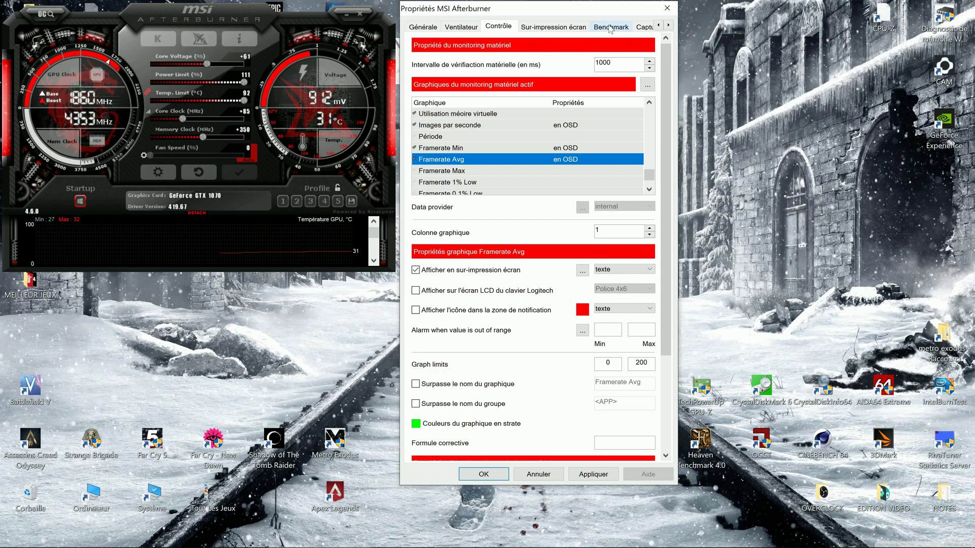
click(668, 25)
click(668, 25)
click(668, 25)
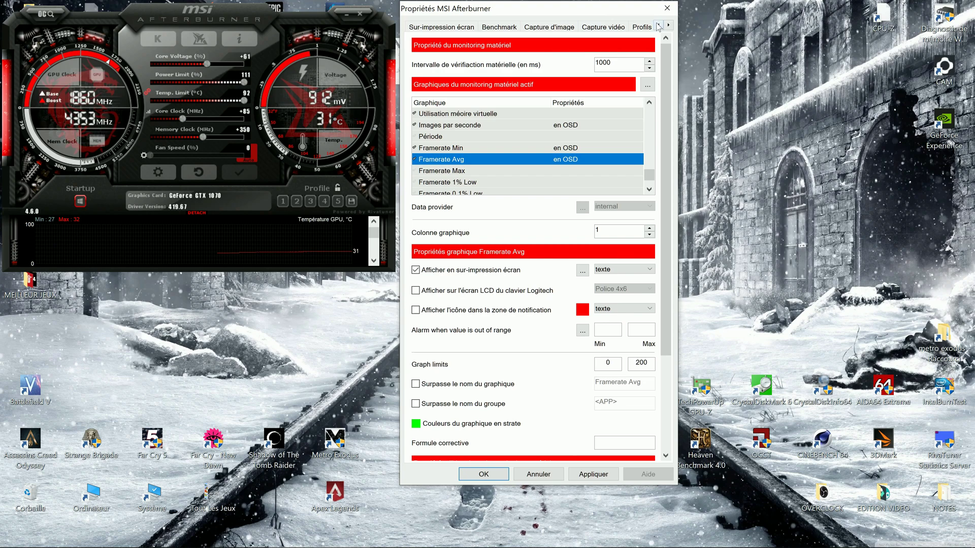
click(658, 25)
click(657, 25)
click(658, 26)
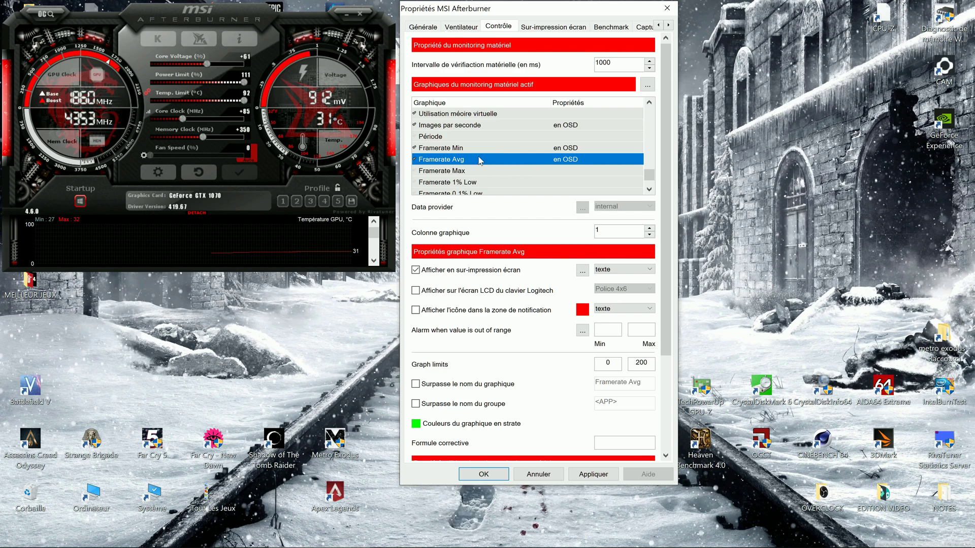
Check the remaining framerate graphs, apply and confirm the monitoring settings, and minimise the Afterburner window.
click(649, 190)
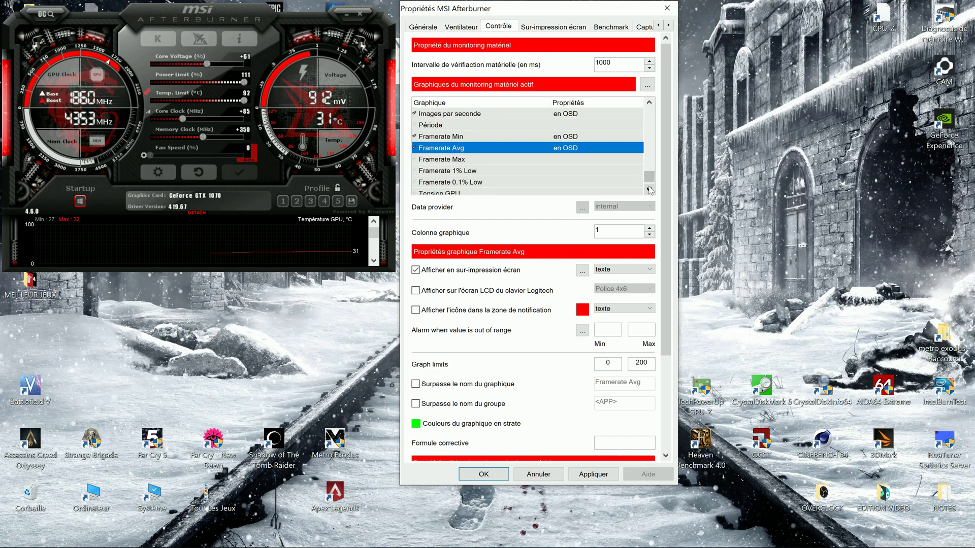
click(650, 189)
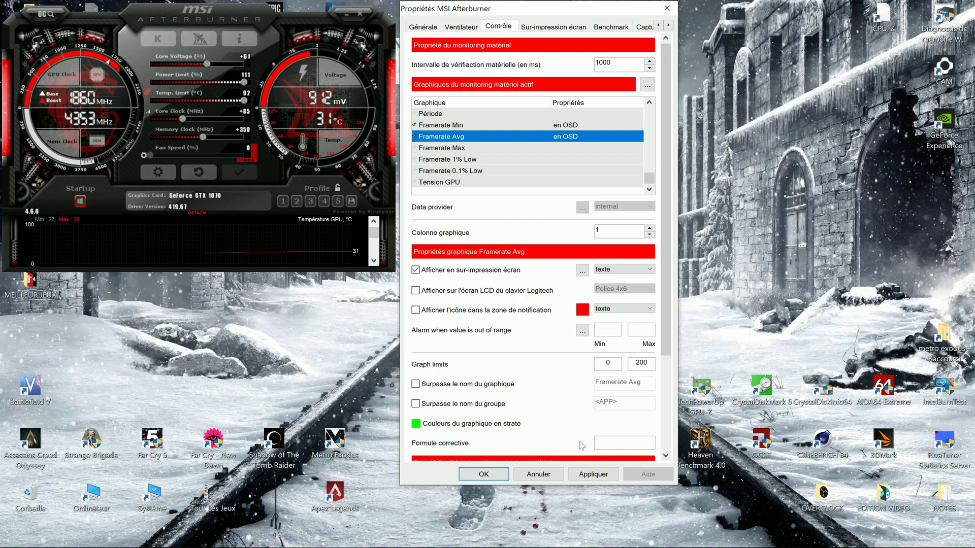
click(598, 476)
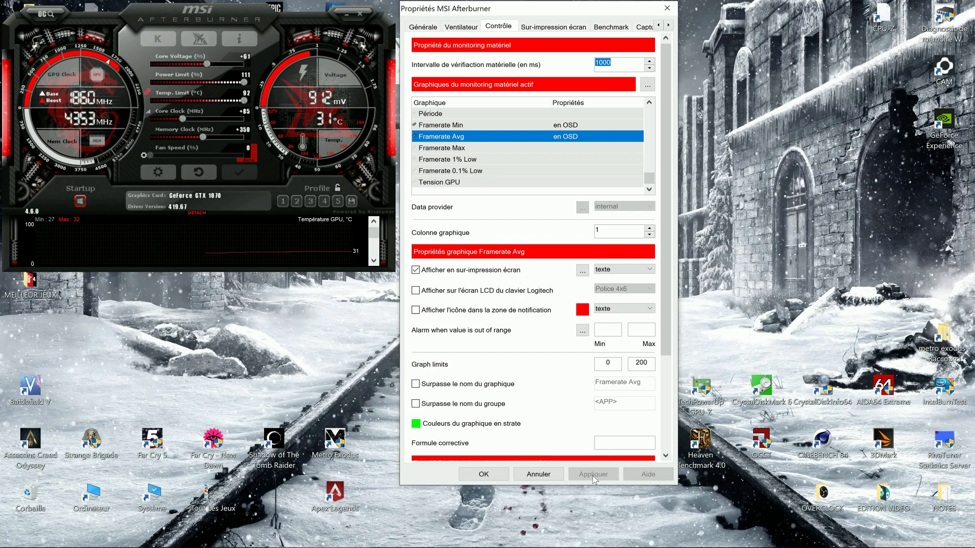
click(484, 474)
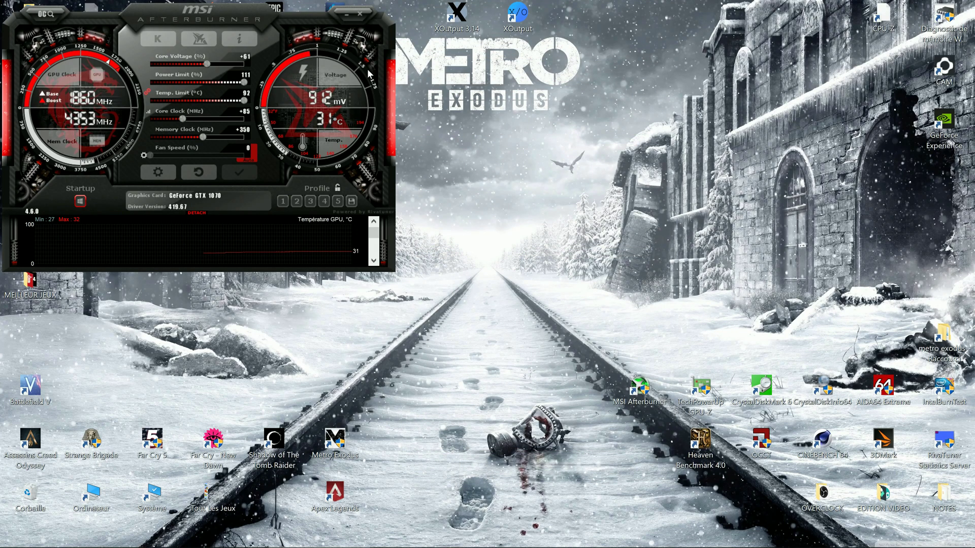
click(347, 16)
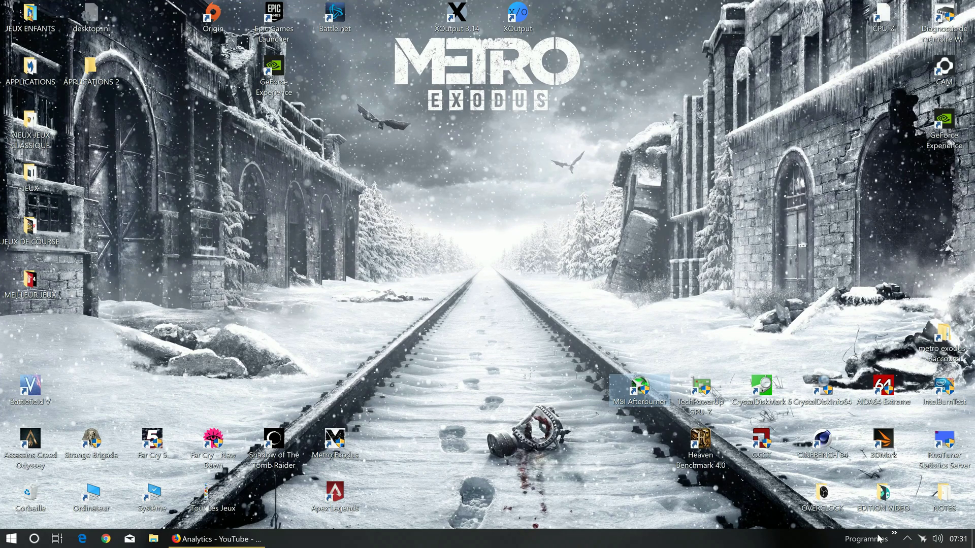
Switch to RivaTuner Statistics Server from the hidden notification icons and place its window in the middle of the desktop.
click(907, 539)
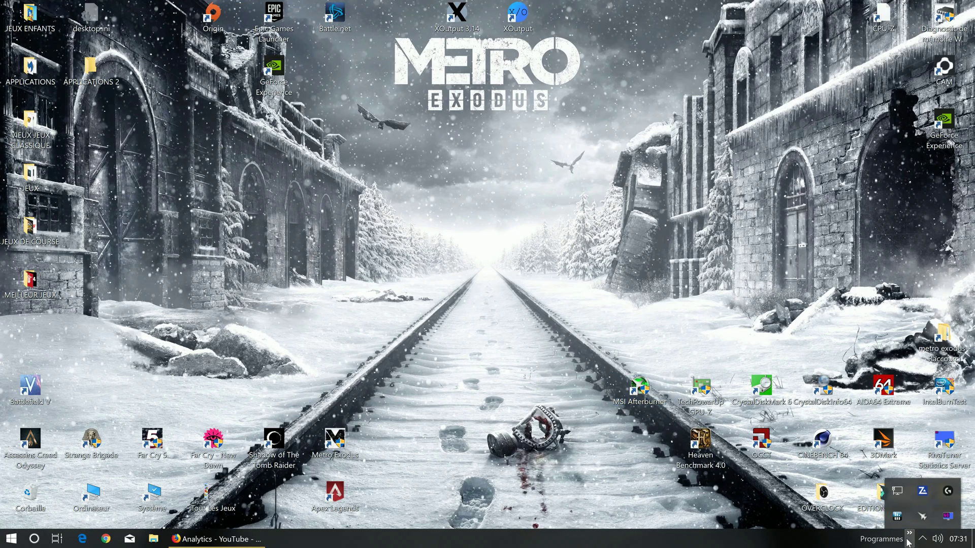
right_click(949, 519)
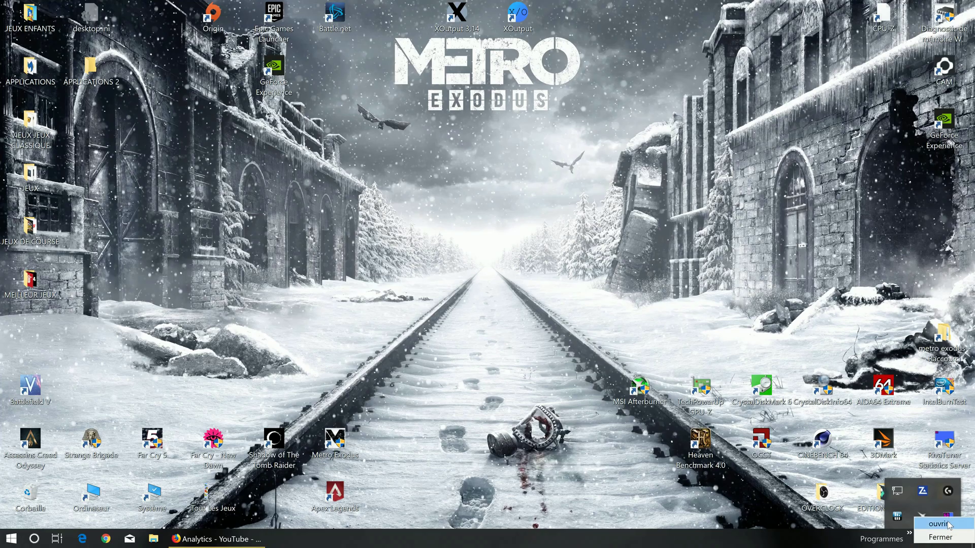
click(949, 525)
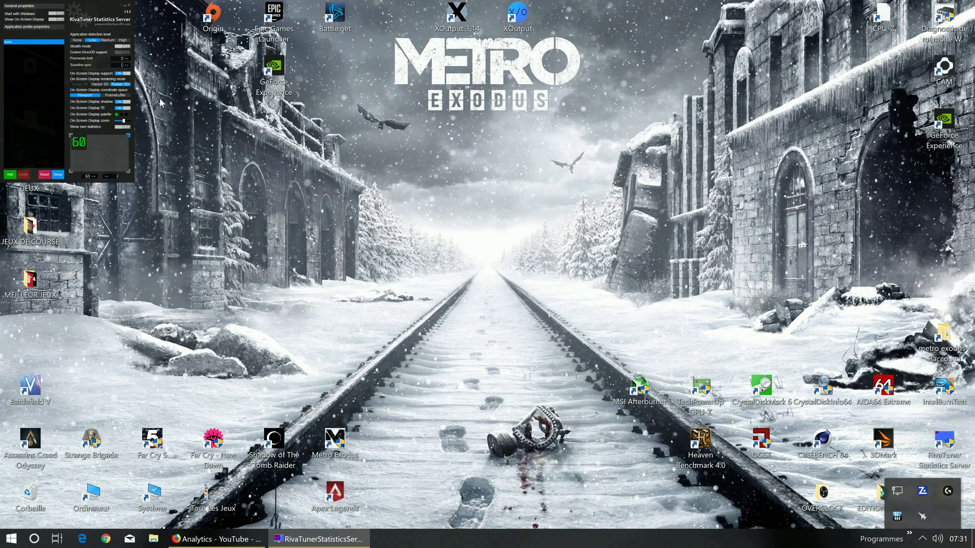
click(90, 9)
drag(91, 9, 503, 150)
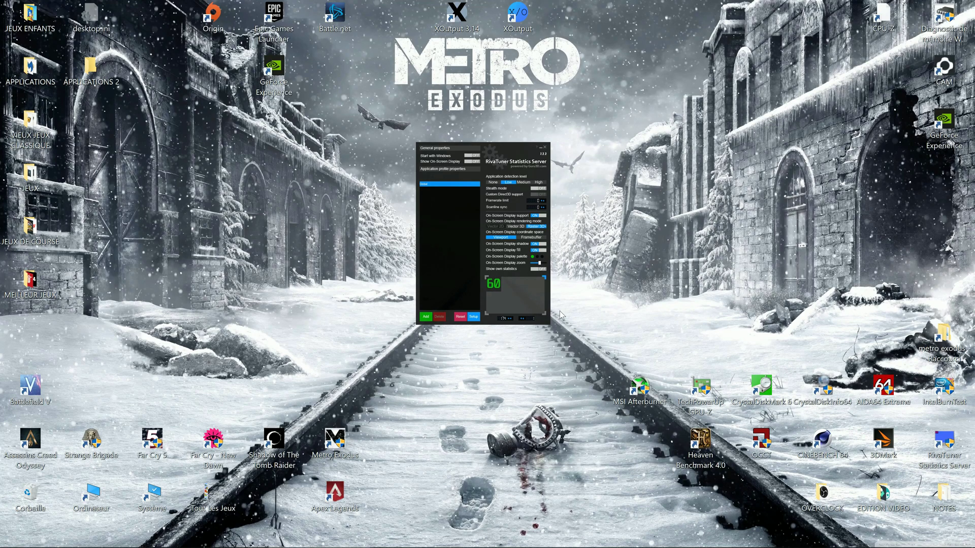
Set the skin scaling to 172% in the user interface properties of RivaTuner Statistics Server.
click(473, 317)
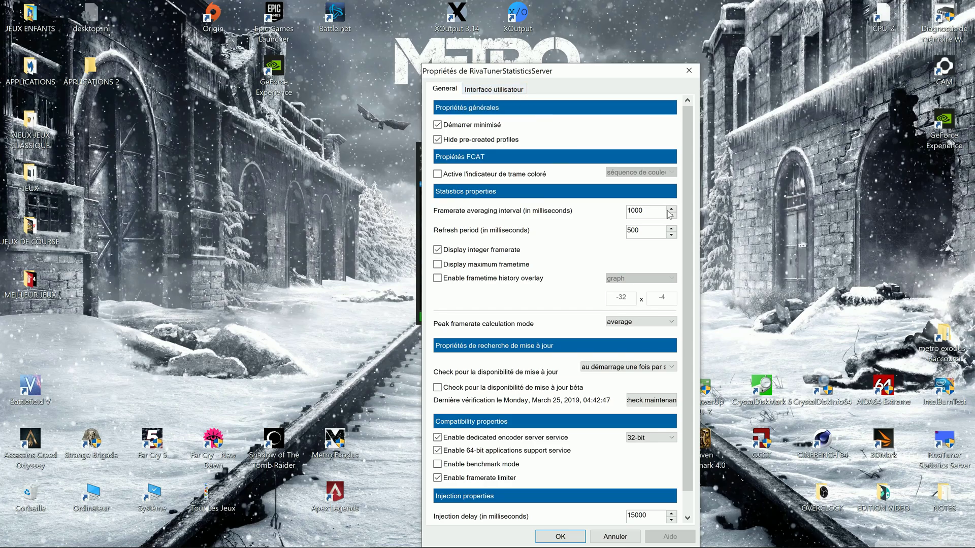
scroll(680, 292, down, 1)
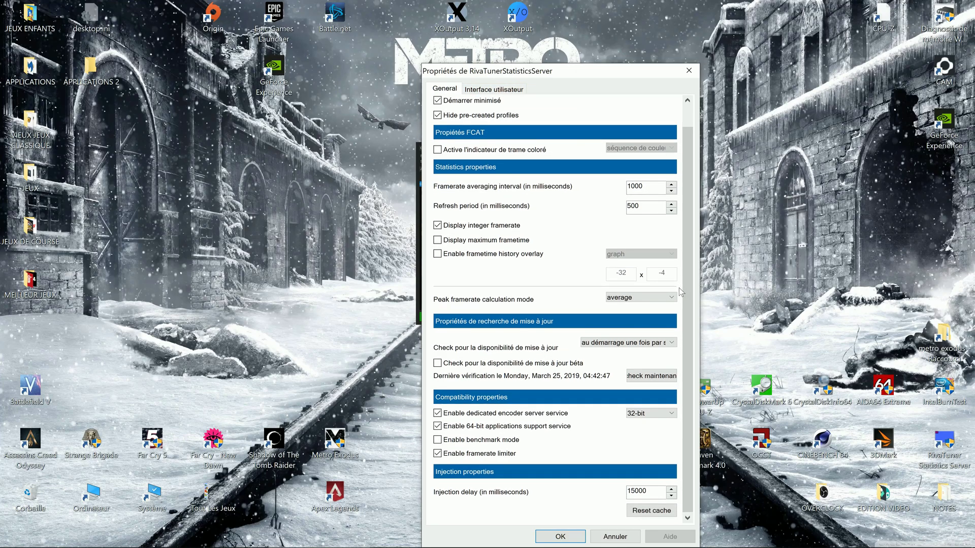
scroll(688, 276, up, 1)
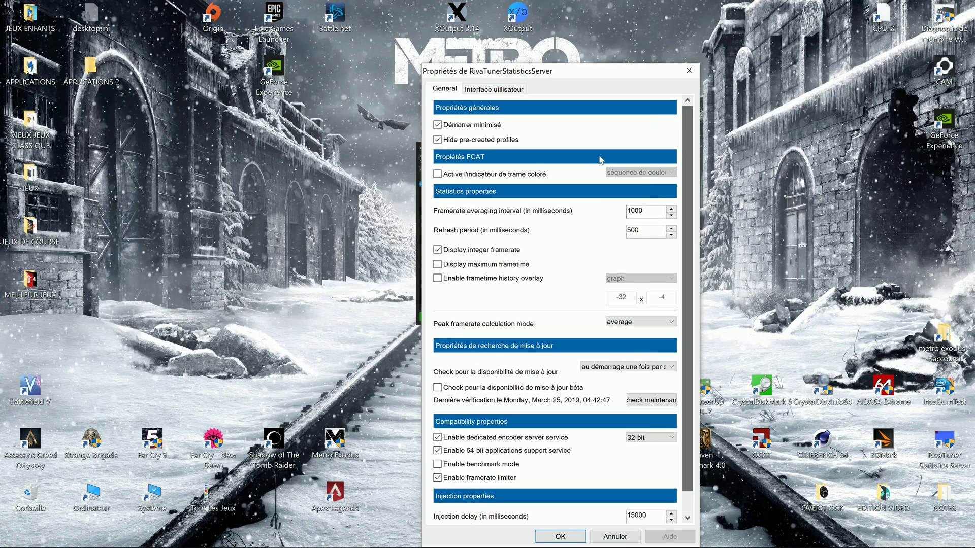
click(483, 90)
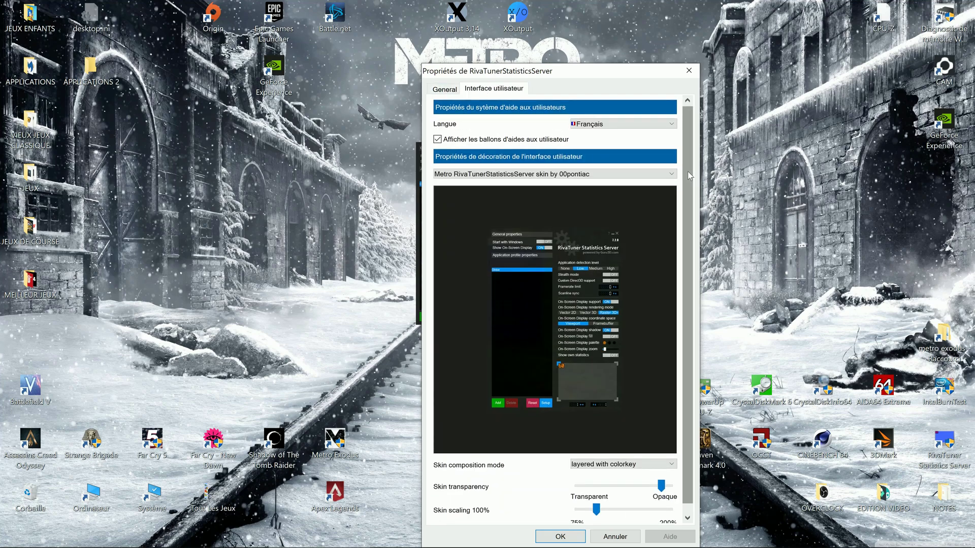
scroll(687, 171, down, 1)
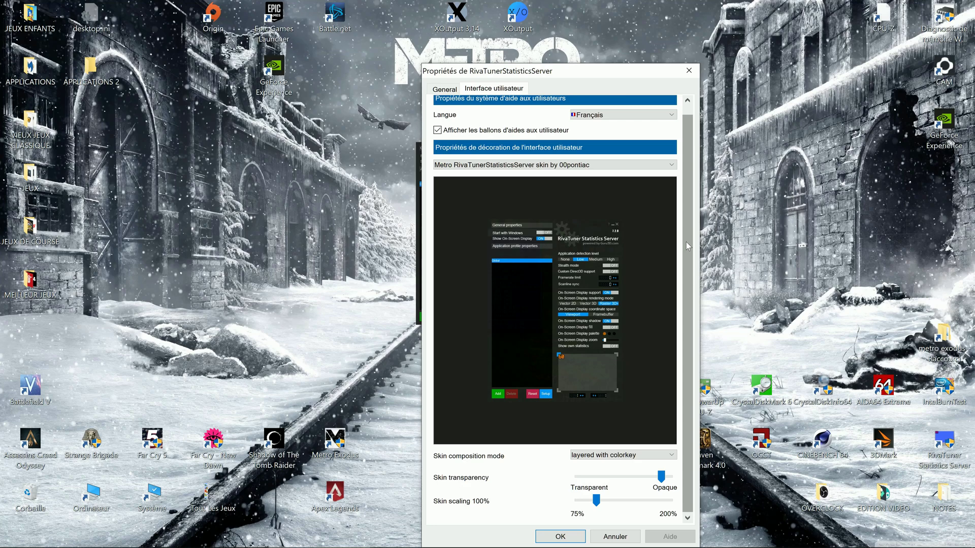
drag(595, 501, 650, 504)
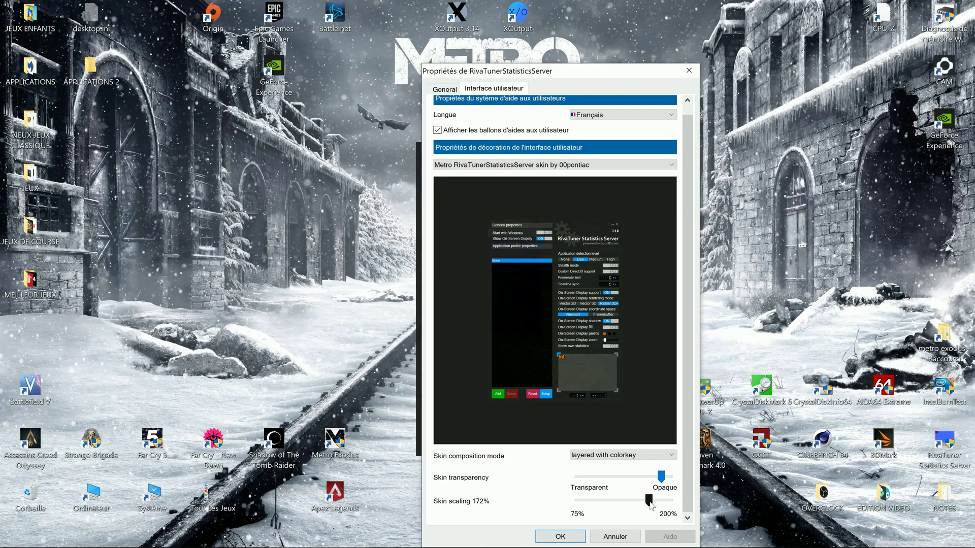
drag(649, 503, 649, 503)
Review the general, statistics and compatibility properties of RivaTuner Statistics Server and confirm its settings.
click(450, 93)
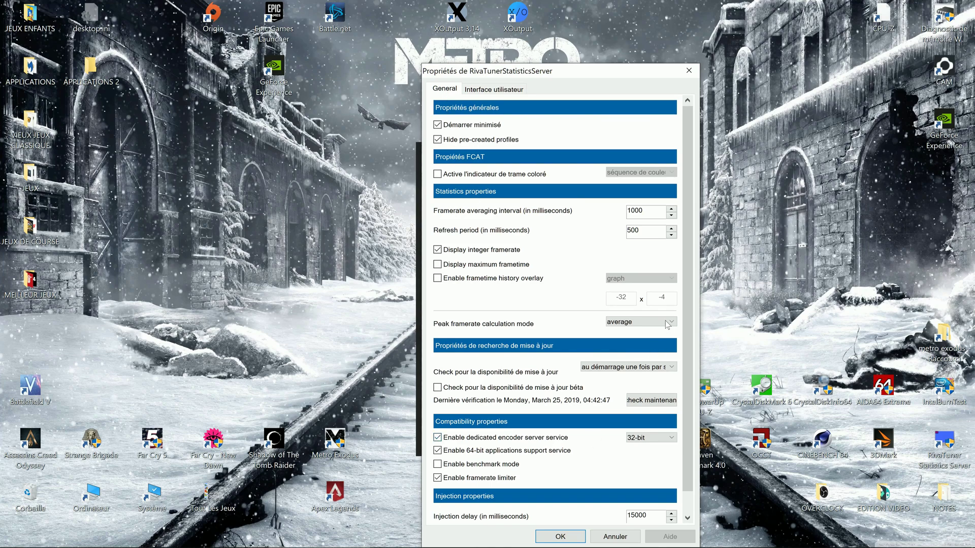
drag(687, 279, 686, 346)
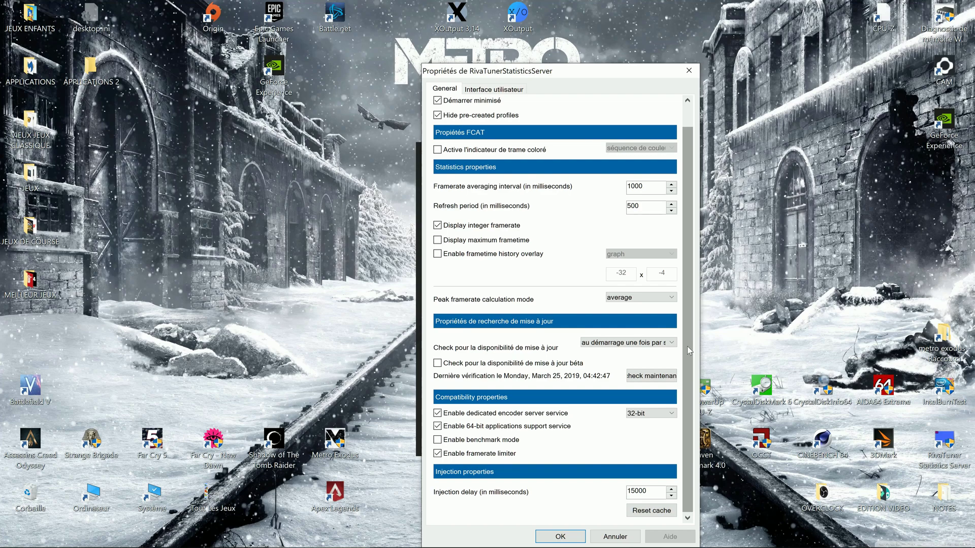
drag(689, 351, 693, 292)
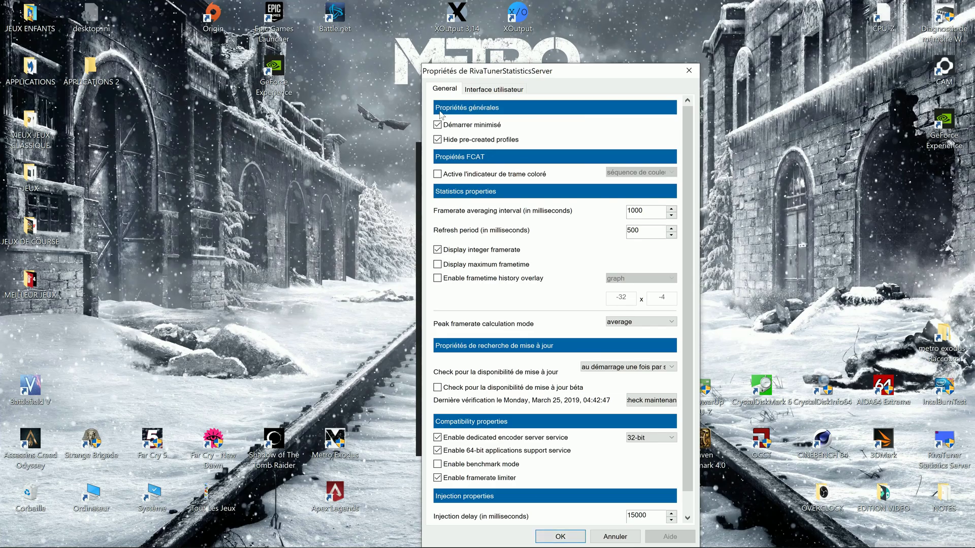
click(560, 537)
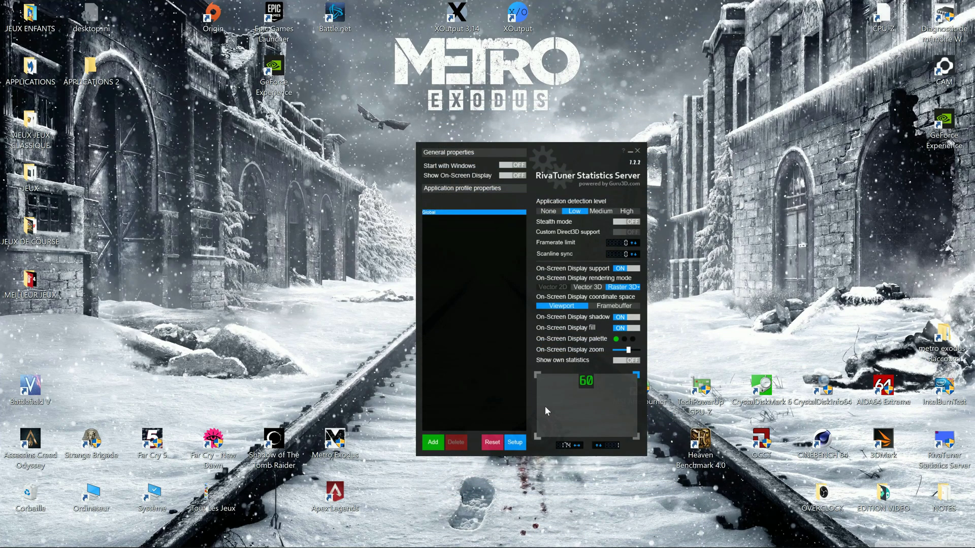
Place the on-screen display counter near the preview's upper-left corner, at about 335 by 1, for the Global profile.
drag(590, 383, 548, 380)
right_click(564, 385)
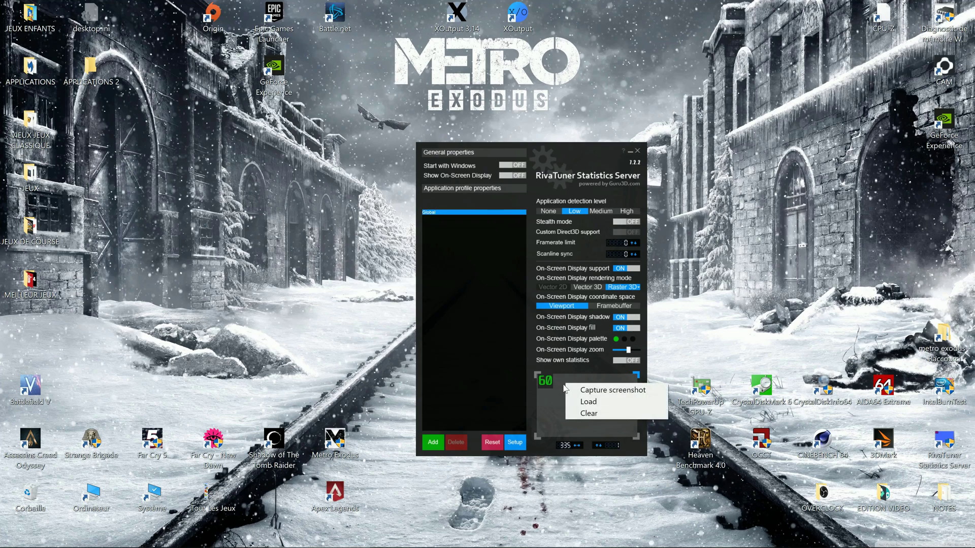
click(447, 210)
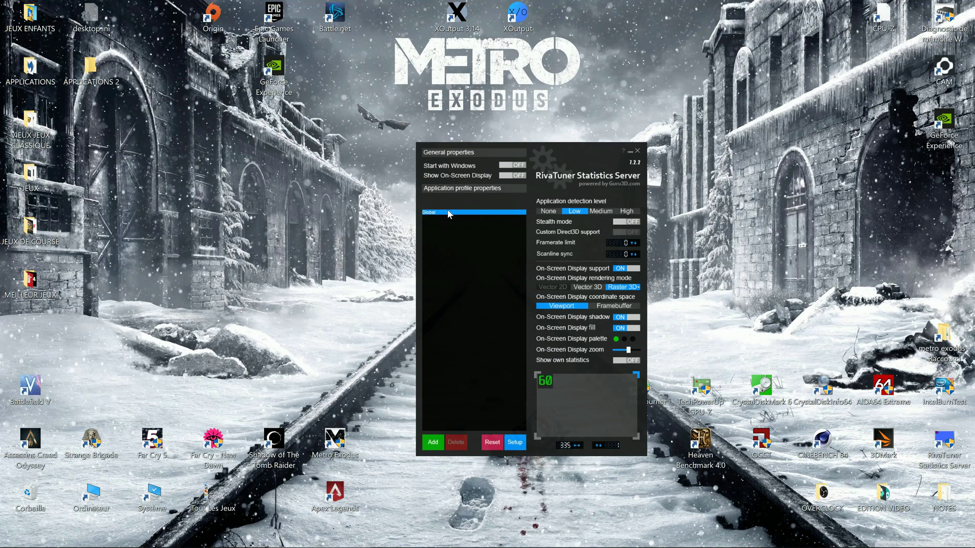
Inspect the green On-Screen Display palette colour, leave its colour settings unchanged, and minimise RivaTuner Statistics Server.
click(619, 339)
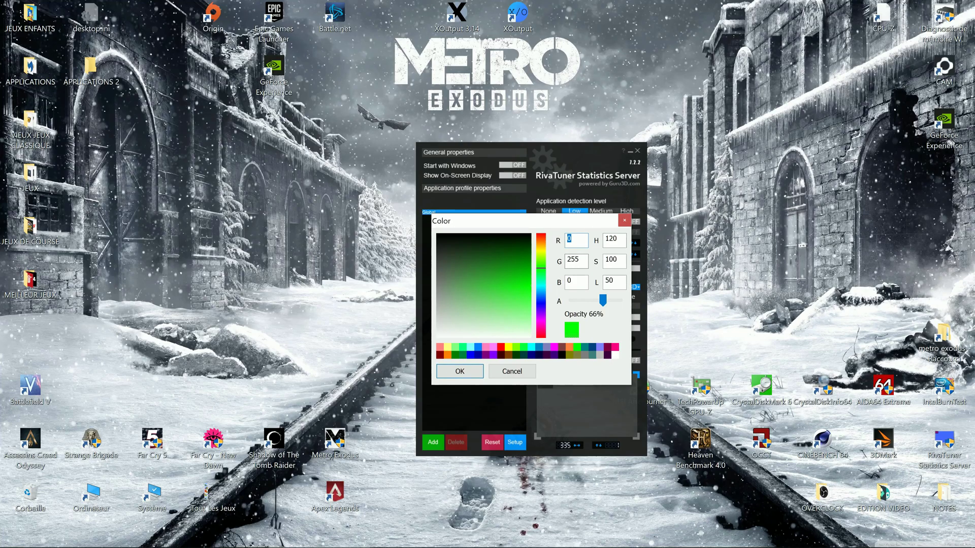
click(625, 221)
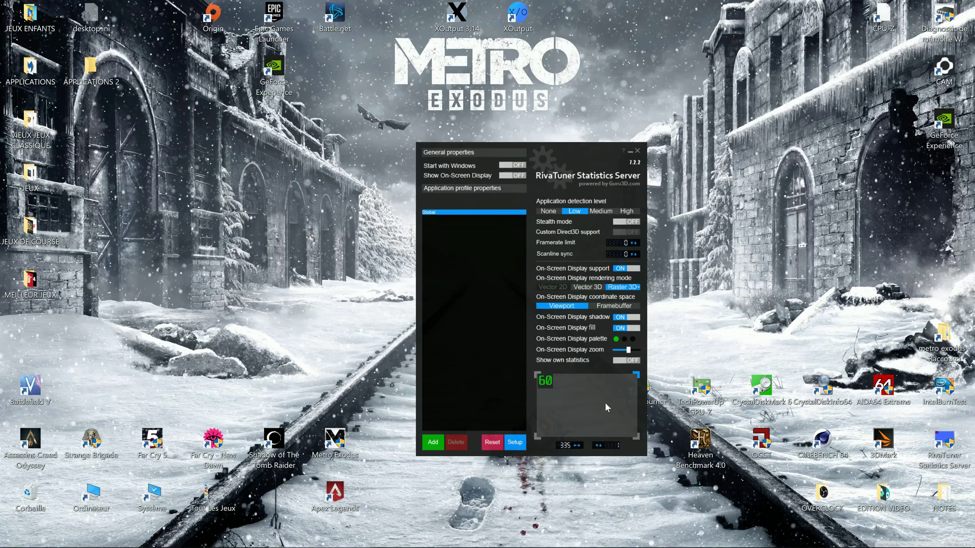
click(630, 152)
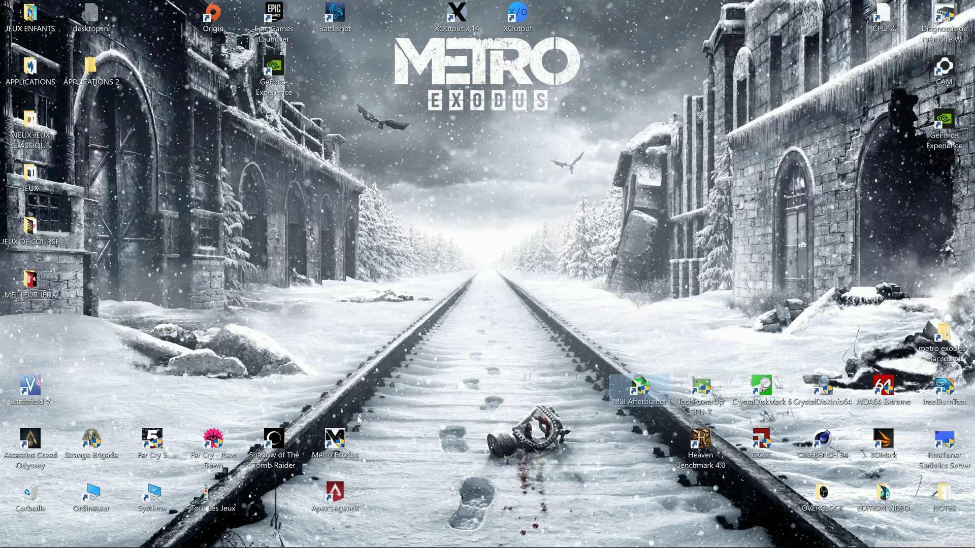
Launch Shadow of the Tomb Raider, start the game, acknowledge the network notice and highlight Options in the main menu.
double_click(283, 443)
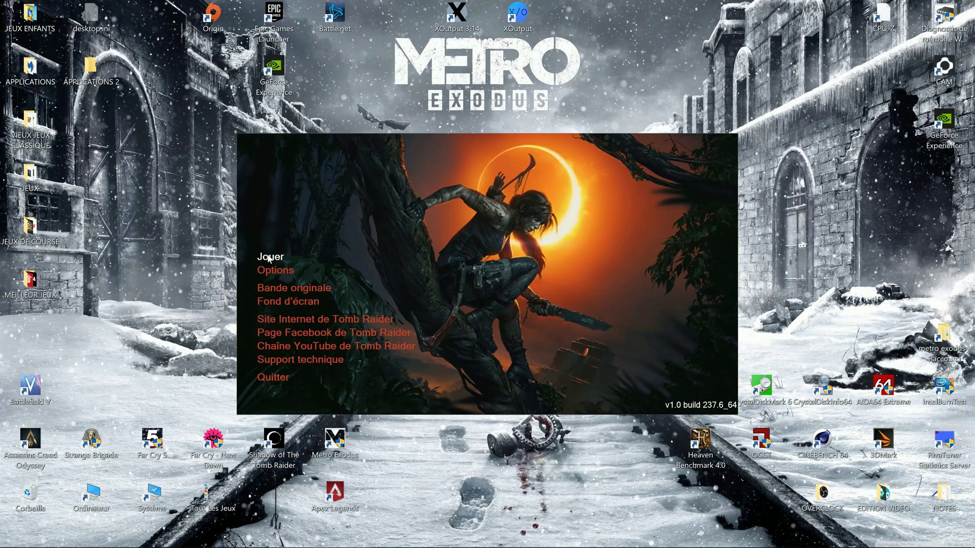
click(270, 258)
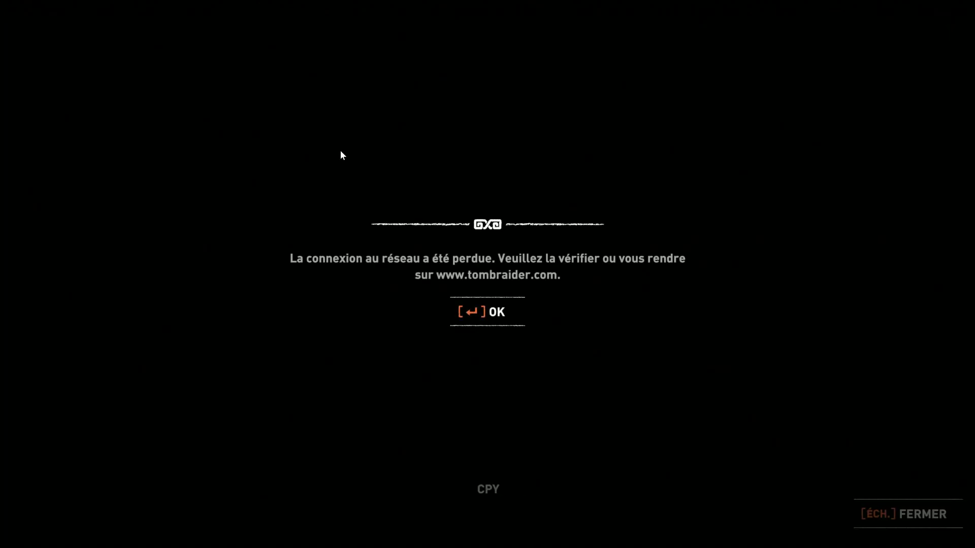
key(Return)
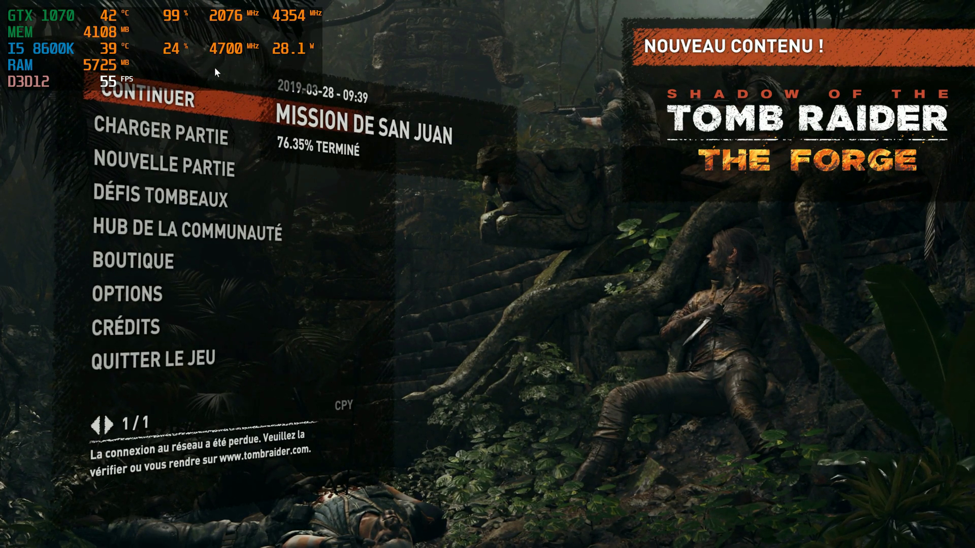
key(Down)
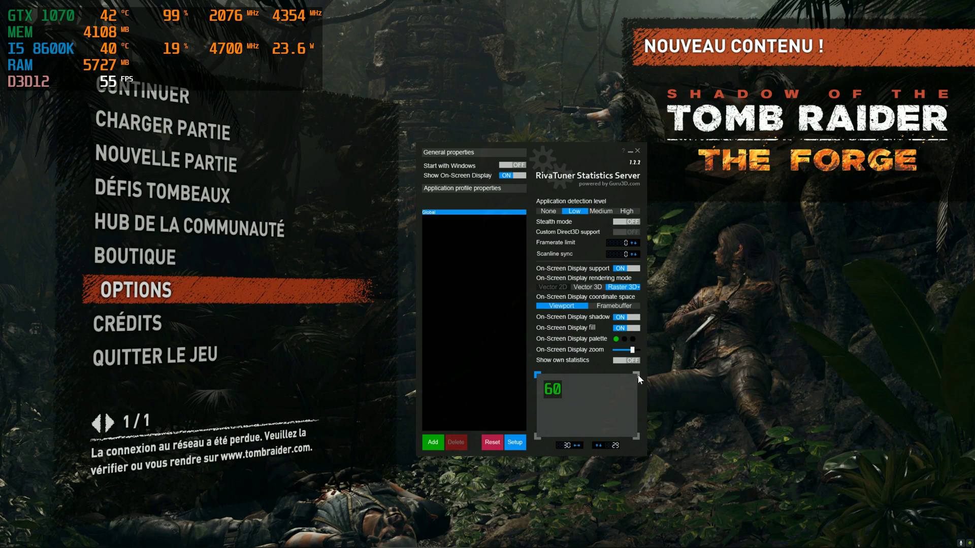
Try anchoring the on-screen display to different corners of the preview, ending with the upper-left corner.
click(537, 373)
click(729, 365)
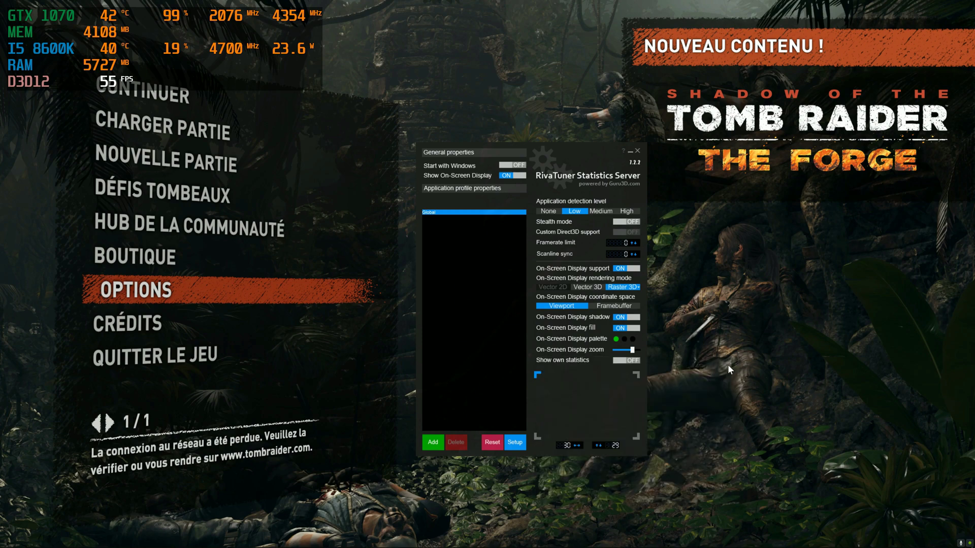
click(635, 374)
click(537, 376)
click(536, 436)
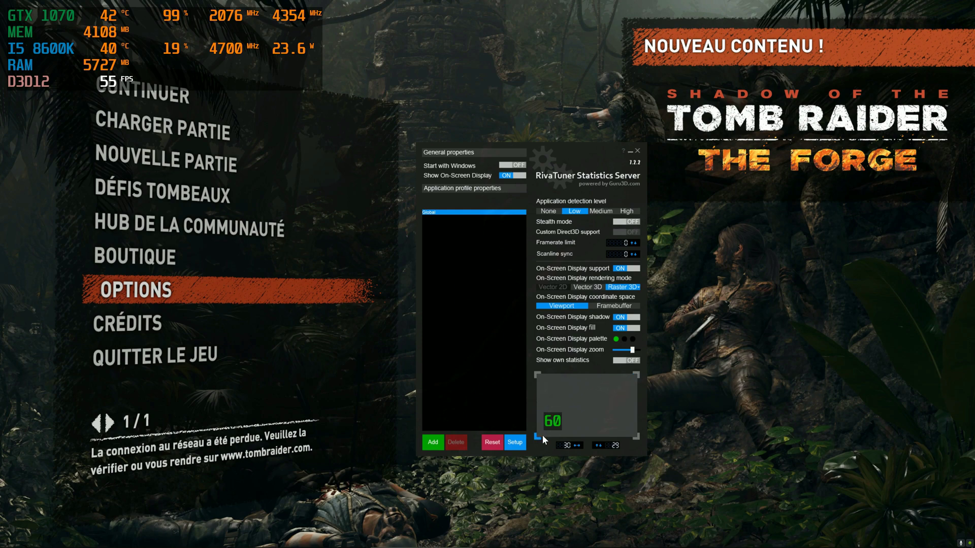
click(637, 437)
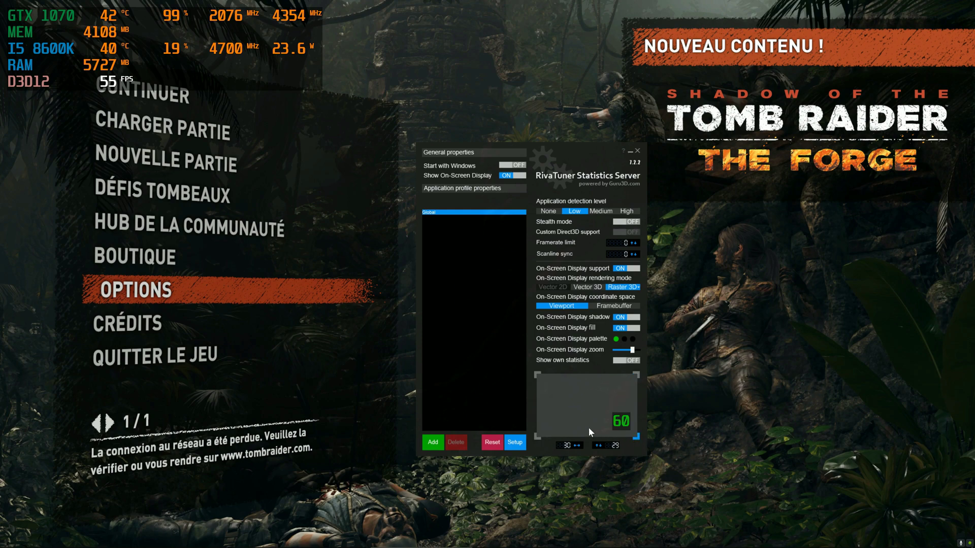
click(536, 373)
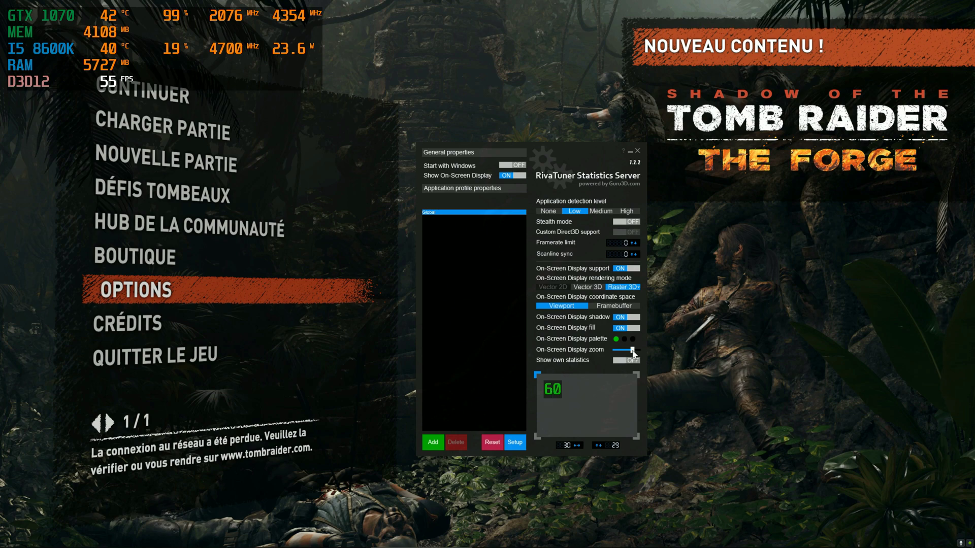
Reduce the On-Screen Display zoom slightly and check the overlay size in Shadow of the Tomb Raider.
drag(632, 350, 628, 350)
key(alt+Tab)
key(alt+Tab)
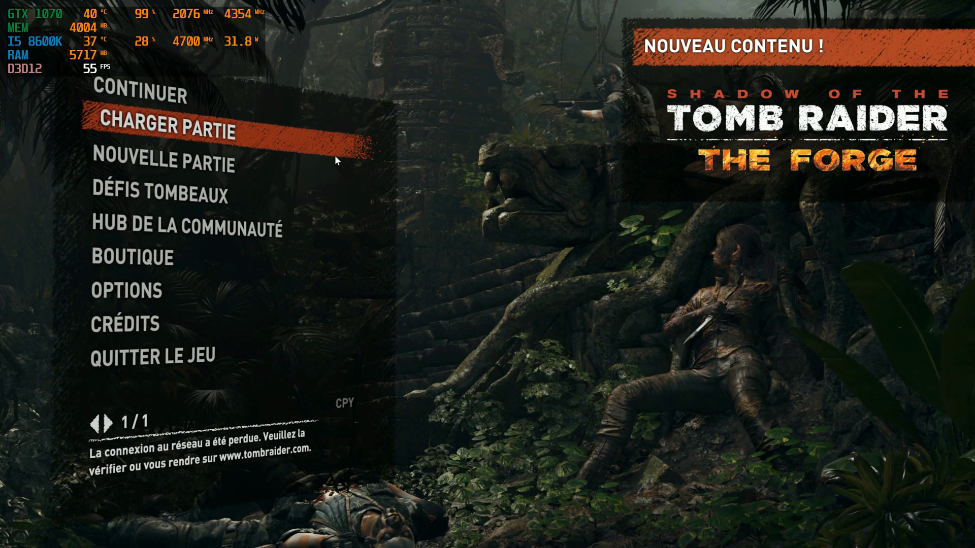
Return to RivaTuner Statistics Server, raise the On-Screen Display zoom back up slightly and check the overlay in the game.
key(alt+Tab)
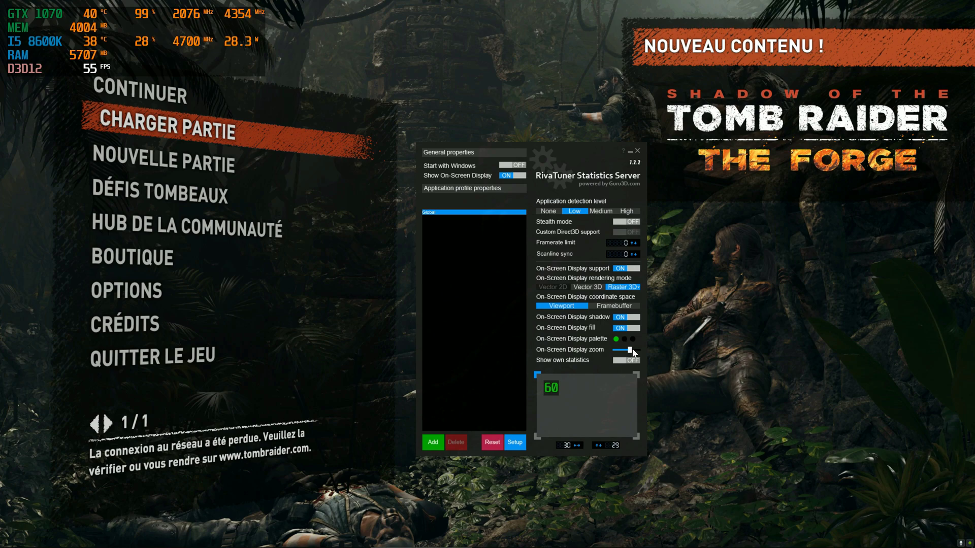
mouse_move(629, 350)
drag(629, 350, 633, 352)
key(alt+Tab)
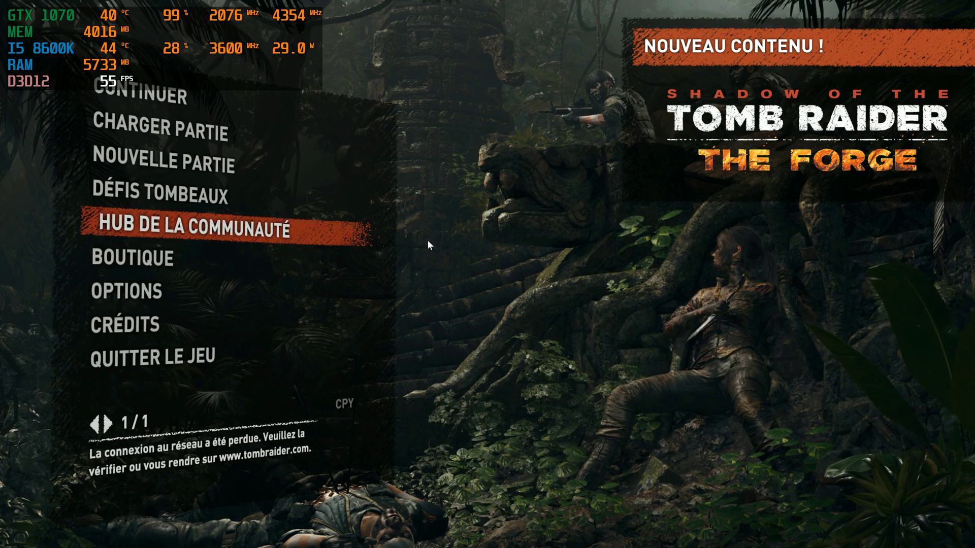
In RivaTuner Statistics Server, review the Show On-Screen Display explanation and the green palette colour, leaving the colour settings unchanged.
key(alt+Tab)
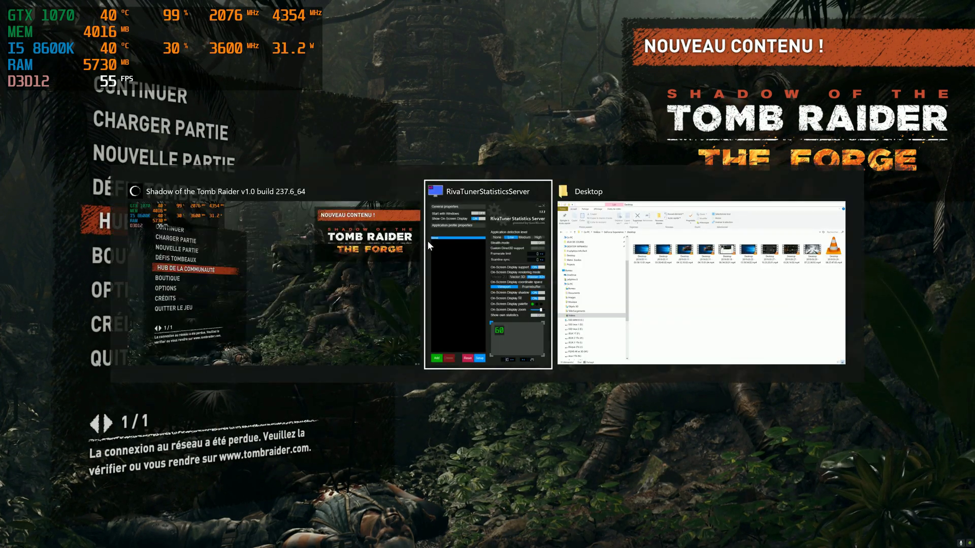
mouse_move(440, 297)
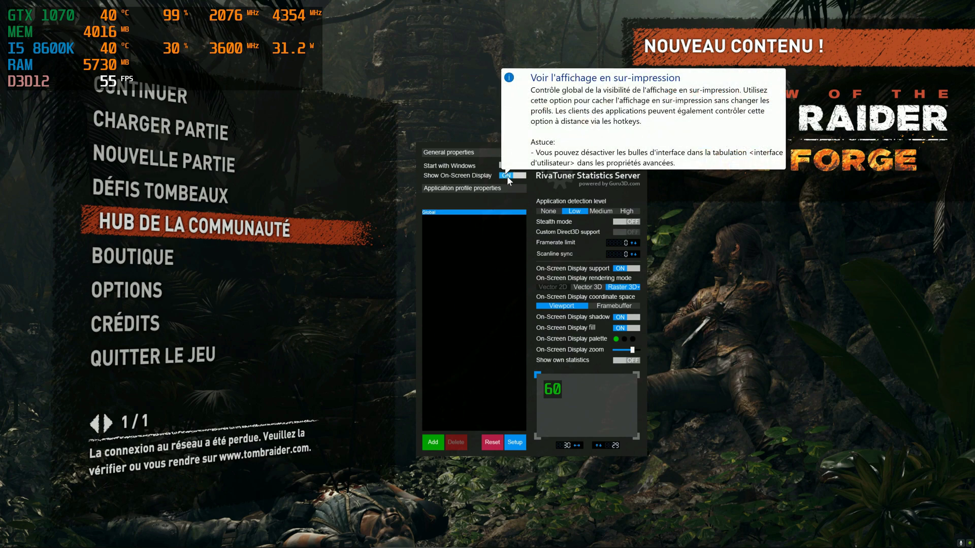
mouse_move(503, 179)
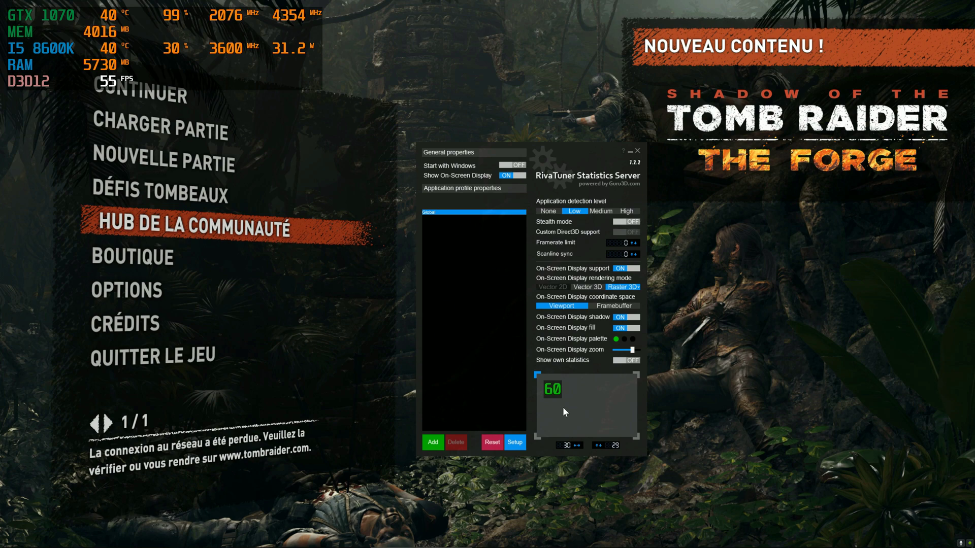
click(616, 339)
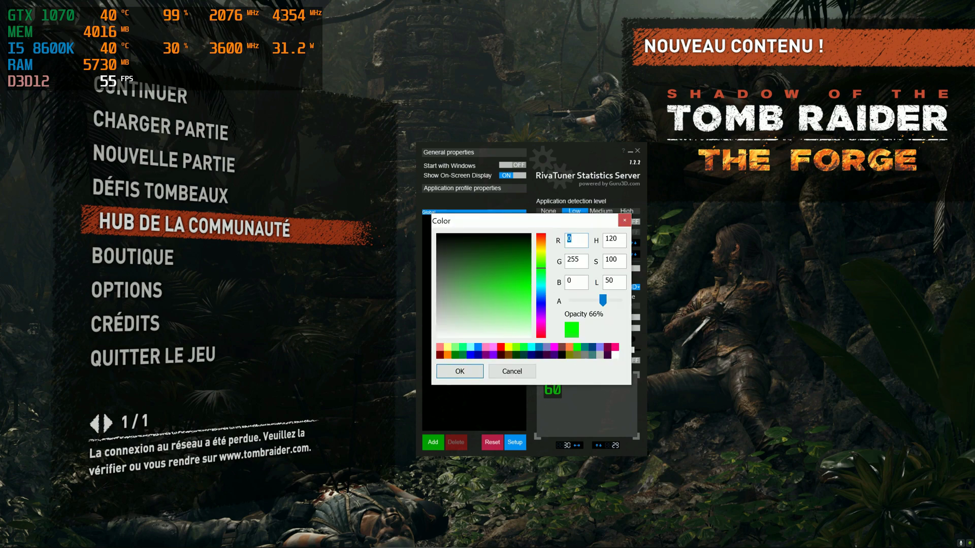
click(625, 222)
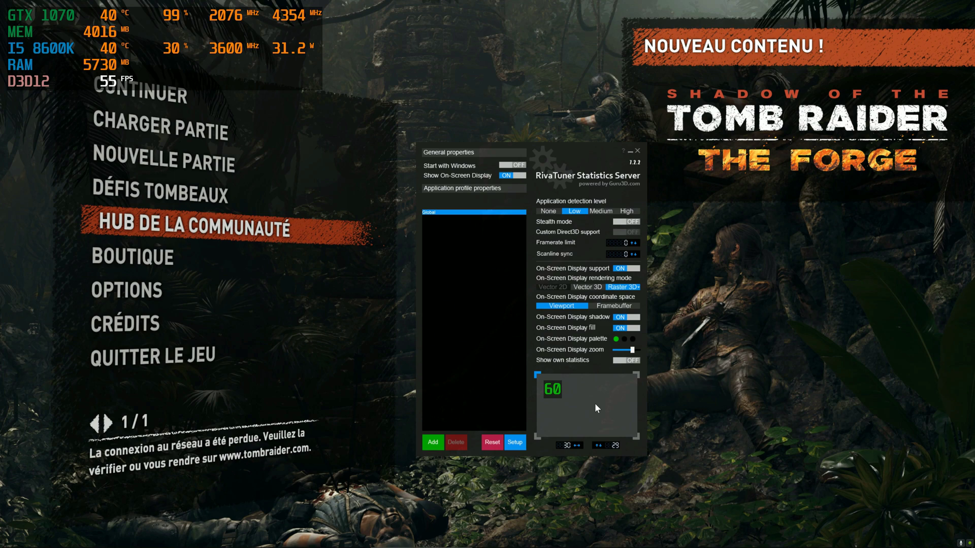
Switch to the Desktop video folder, bring up the MSI Afterburner window from the background programs and minimise the folder window.
key(alt+F9)
key(alt+Tab)
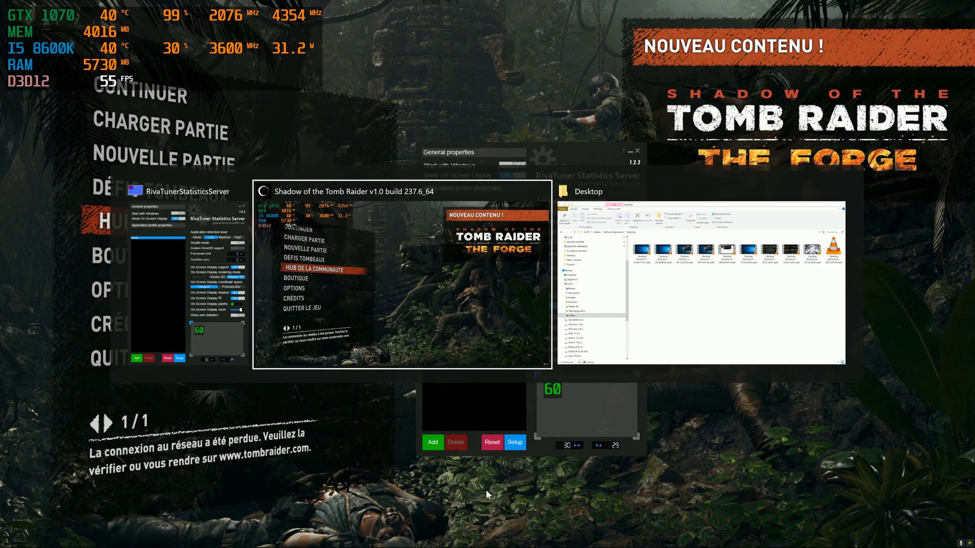
key(alt+shift+Tab)
key(alt+Tab)
key(alt+Tab)
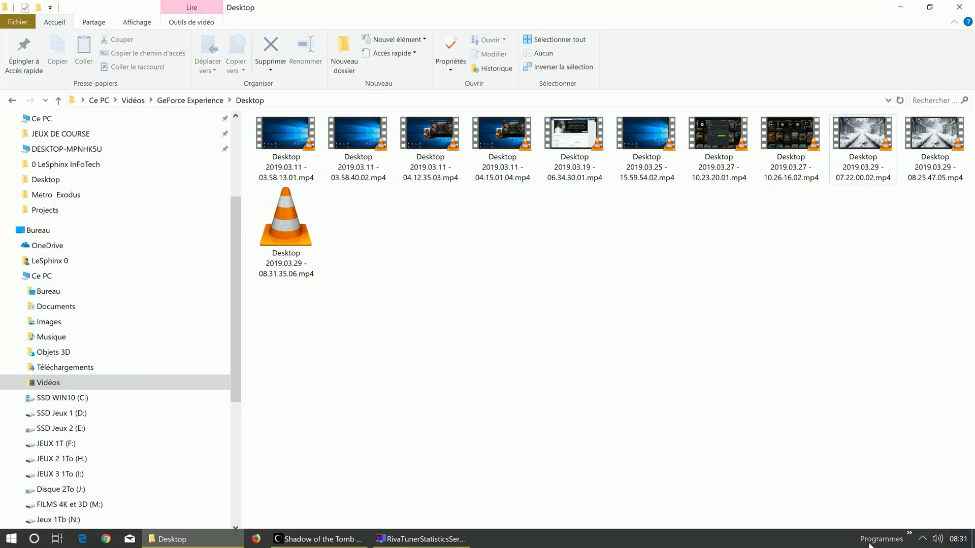
click(922, 538)
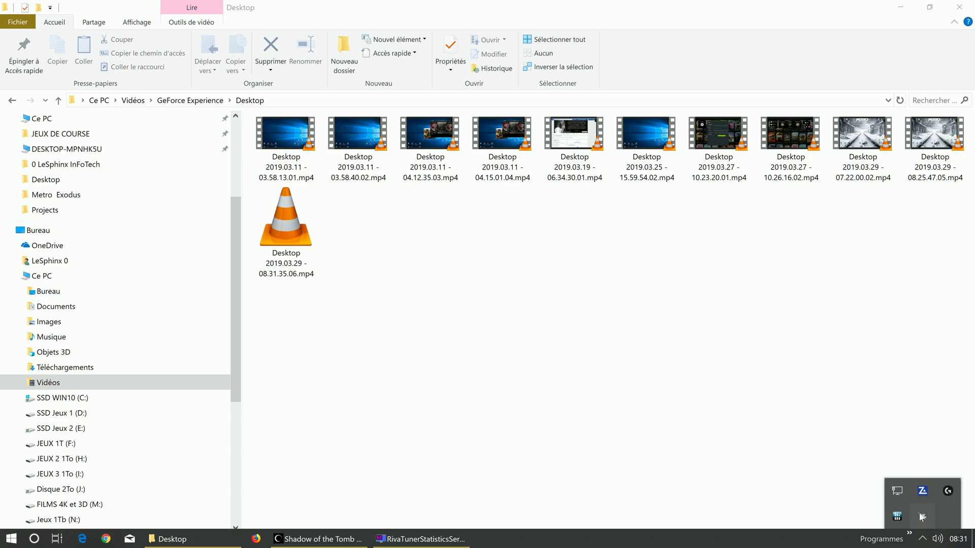
click(921, 517)
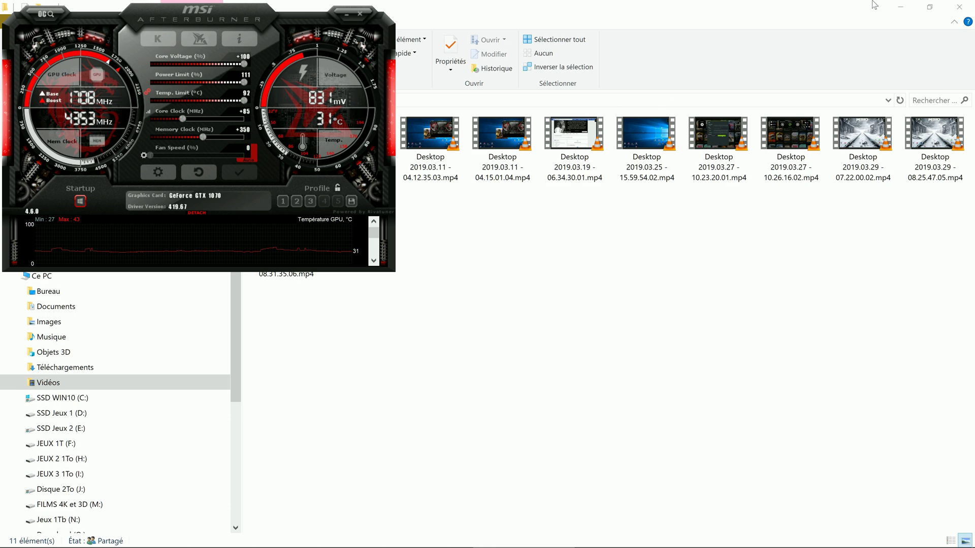
click(903, 5)
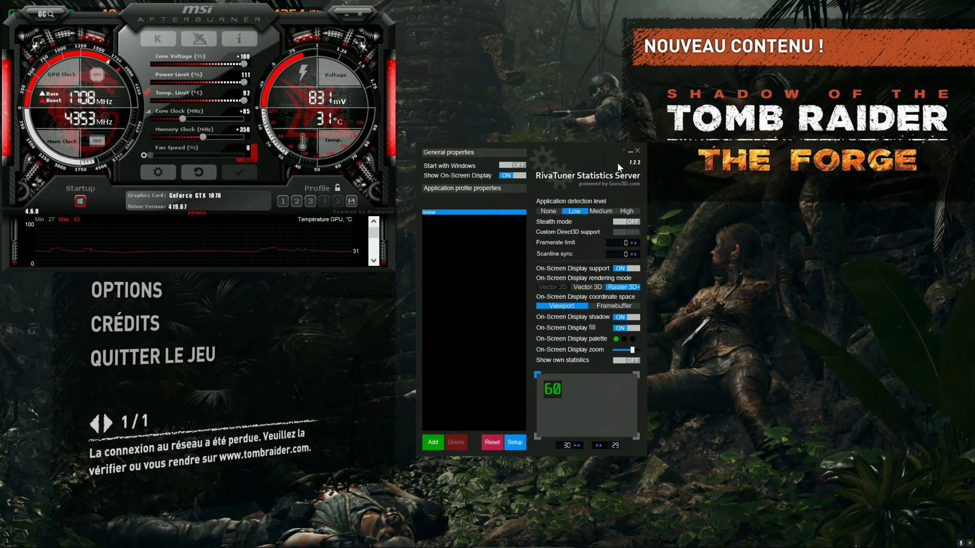